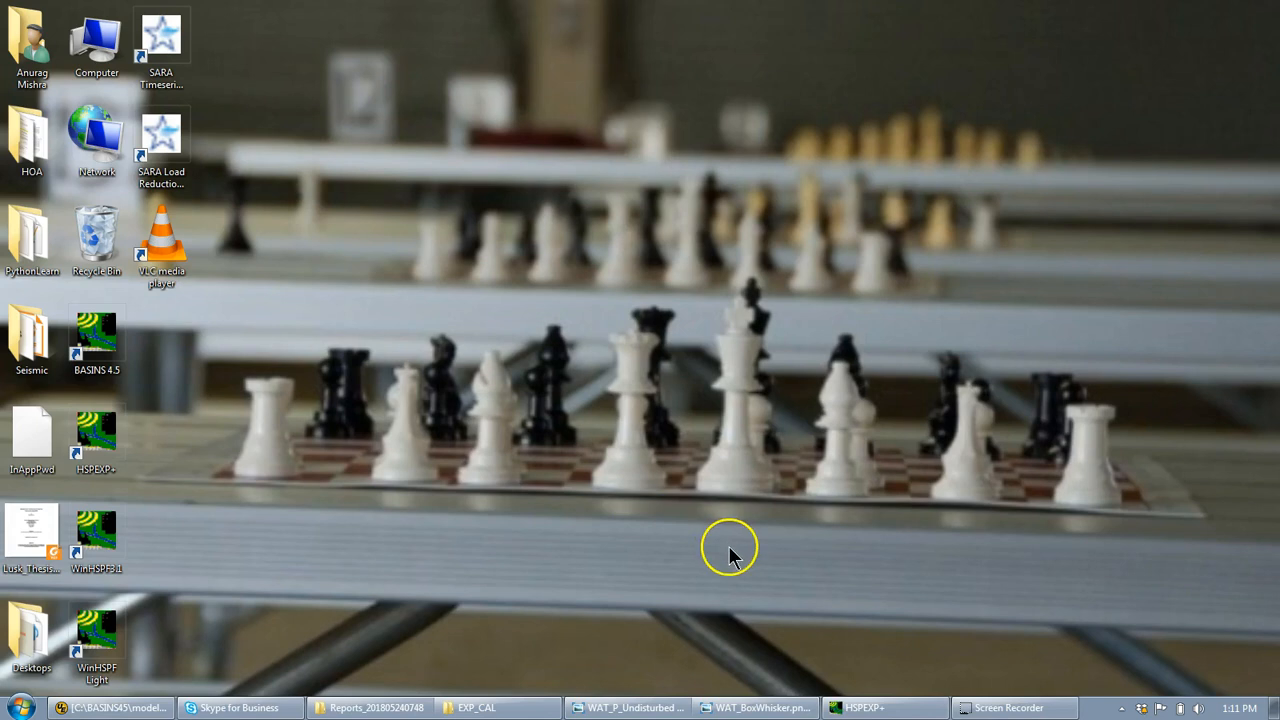
# Step: Switch to UltraEdit and highlight the BINO entry for hyd_exp.hbn in the FILES block of hyd_exp.uci
pyautogui.click(868, 707)
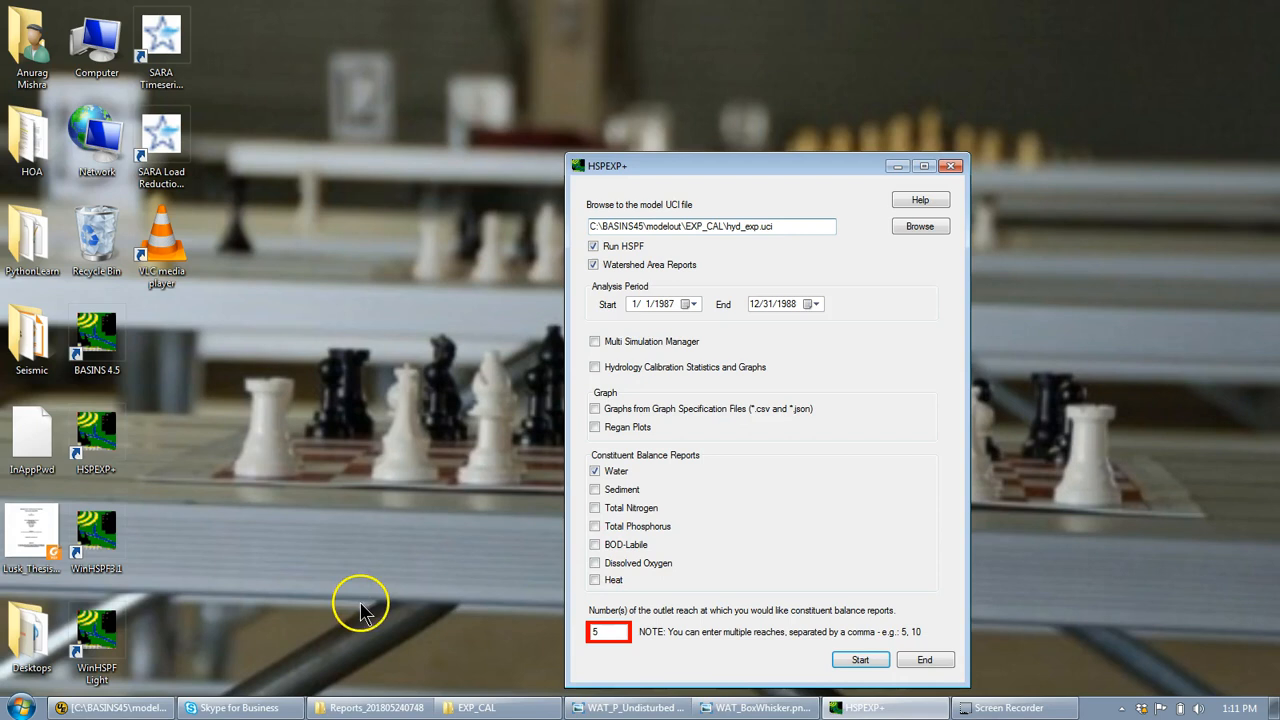
pyautogui.click(148, 706)
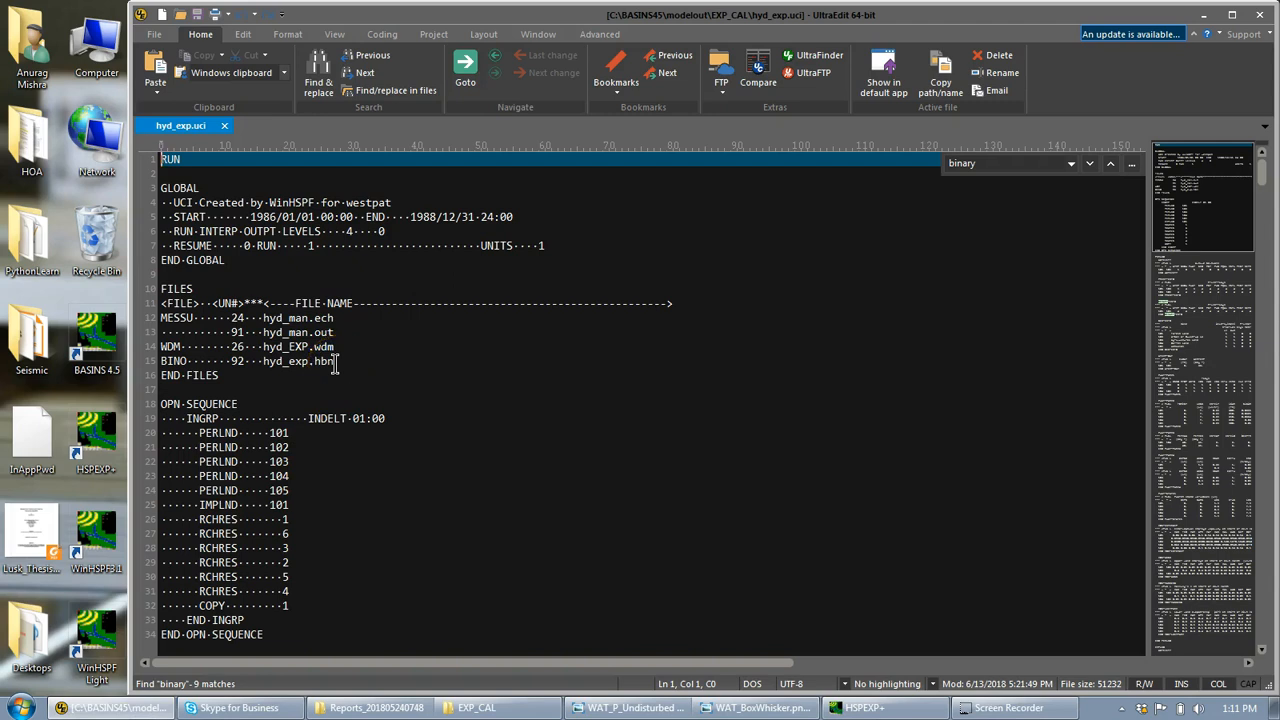
pyautogui.moveTo(335, 361); pyautogui.dragTo(159, 362)
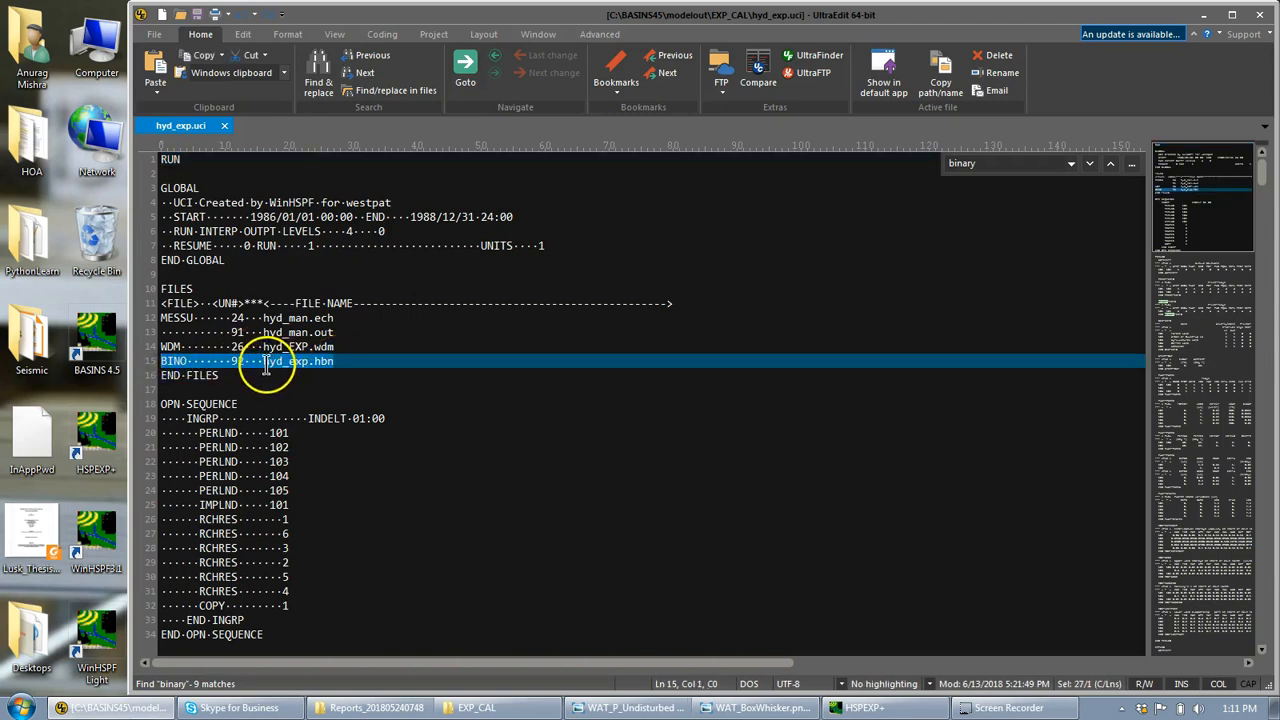
pyautogui.click(330, 362)
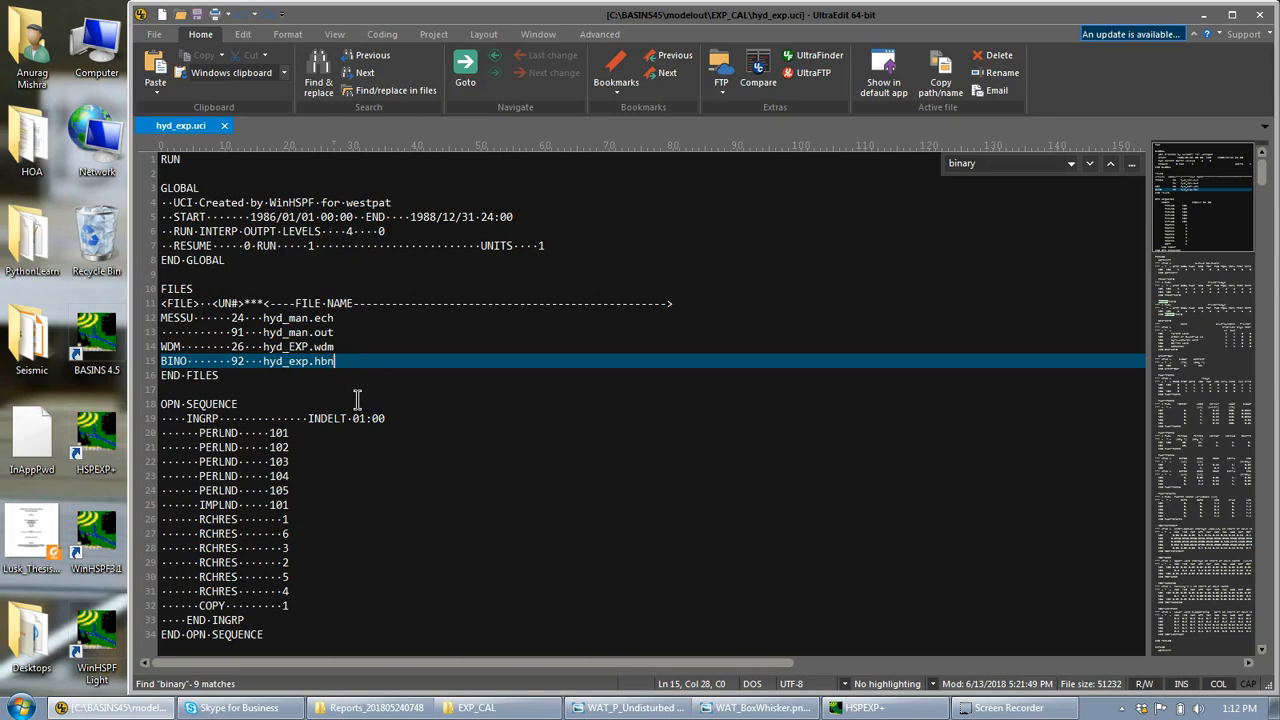
# Step: Search hyd_exp.uci for "binary" and examine the BINARY-INFO print flags for PERLND operations 101 to 105
pyautogui.scroll(-1, 357, 400)
pyautogui.hotkey('ctrl', 'f')
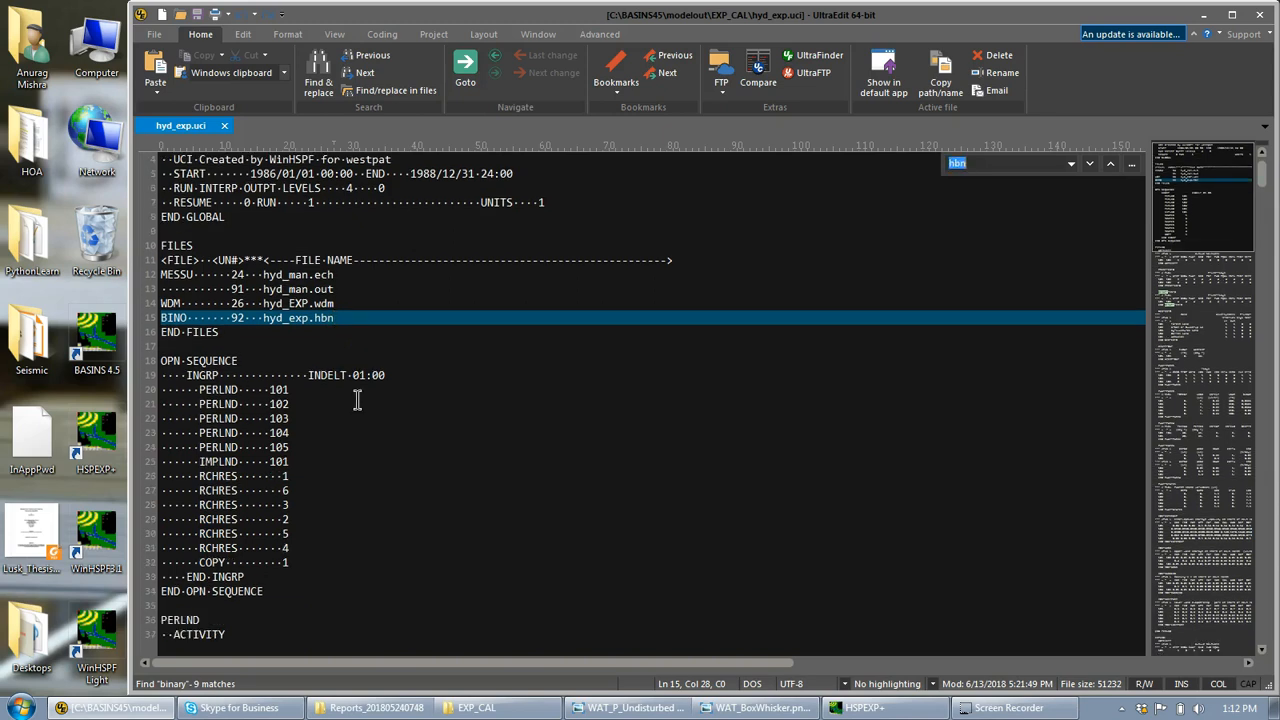
pyautogui.write('binary')
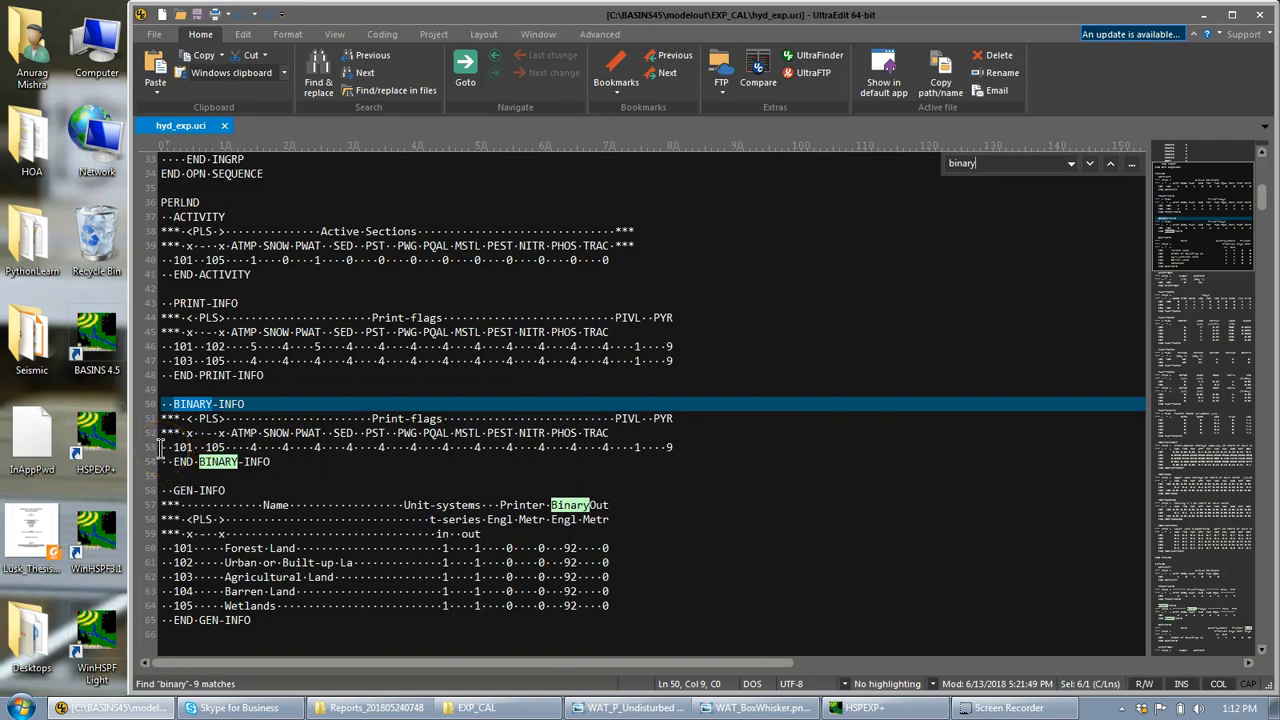
pyautogui.click(212, 447)
pyautogui.moveTo(212, 447); pyautogui.dragTo(252, 447)
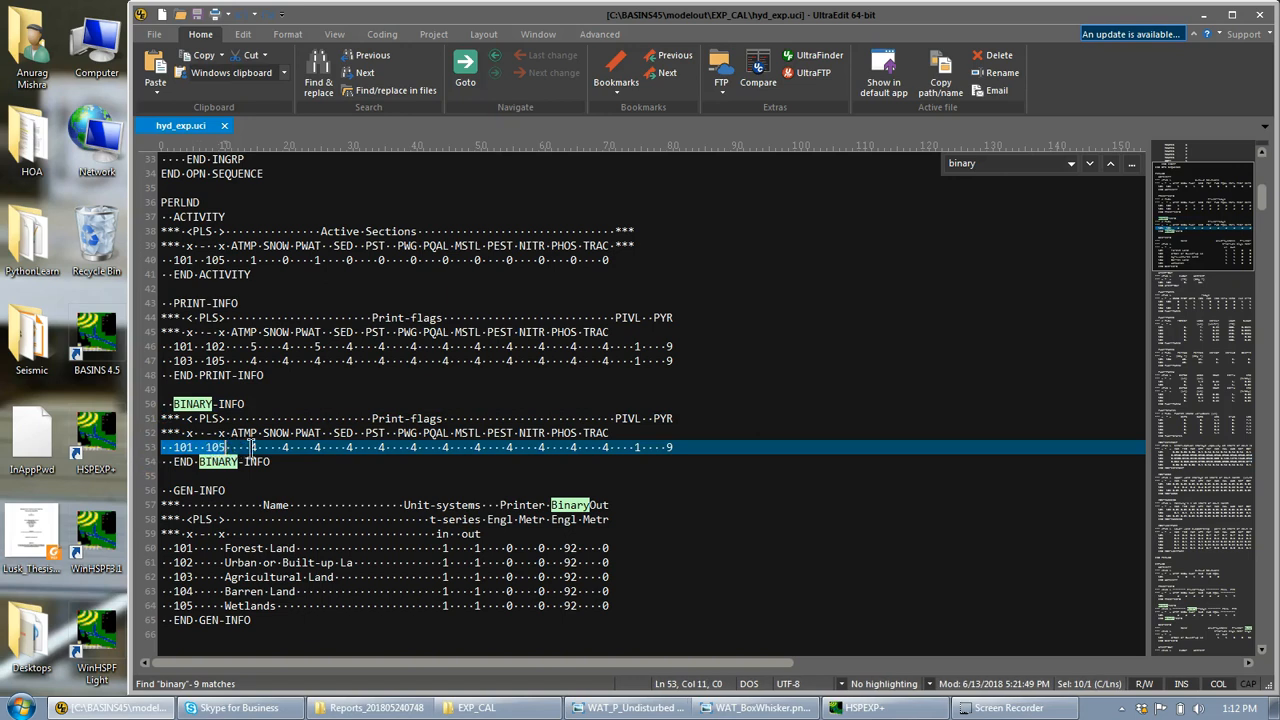
pyautogui.click(252, 447)
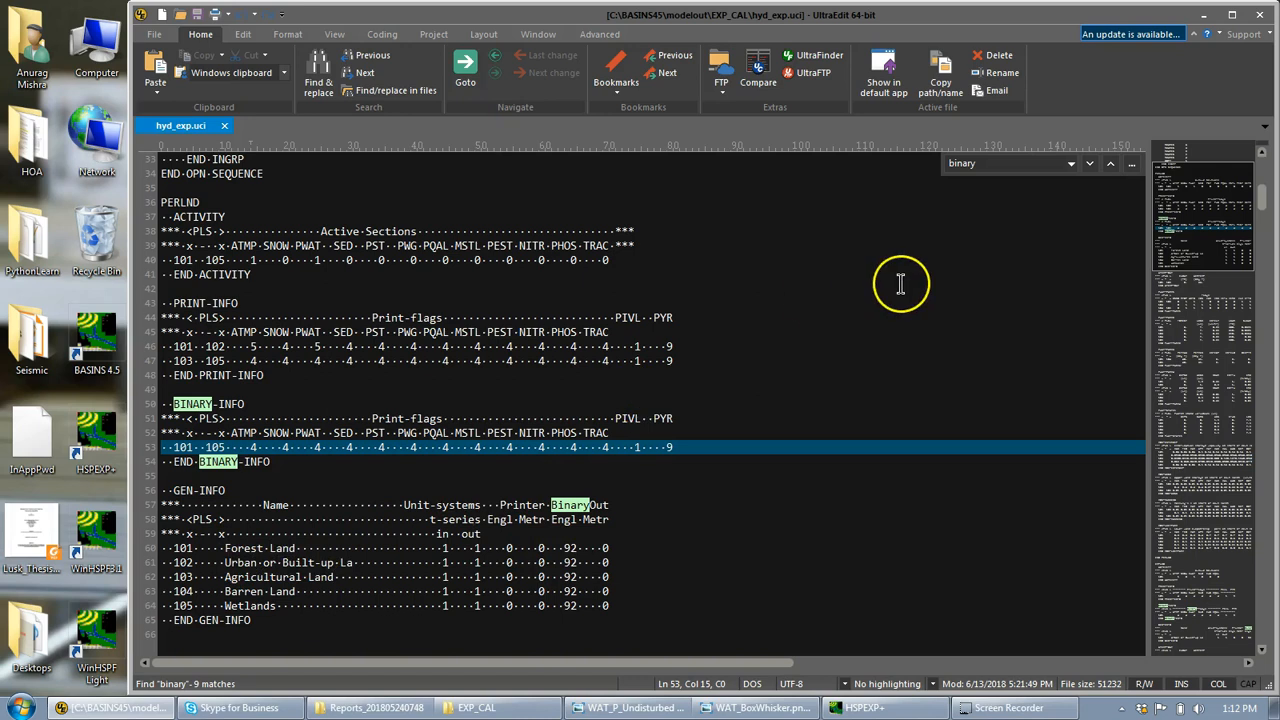
# Step: Go to the "binary" matches in the IMPLND block and examine its binary flags and output unit number
pyautogui.click(1090, 164)
pyautogui.click(1090, 165)
pyautogui.click(1090, 165)
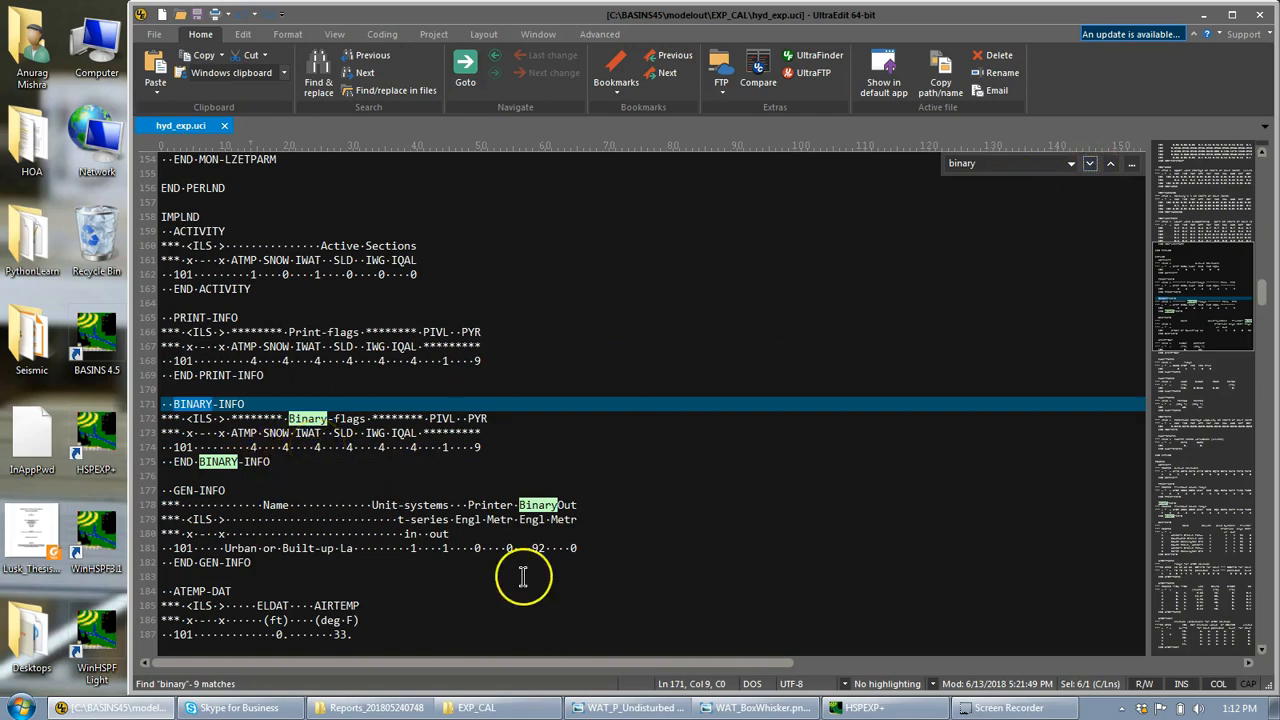
pyautogui.click(541, 547)
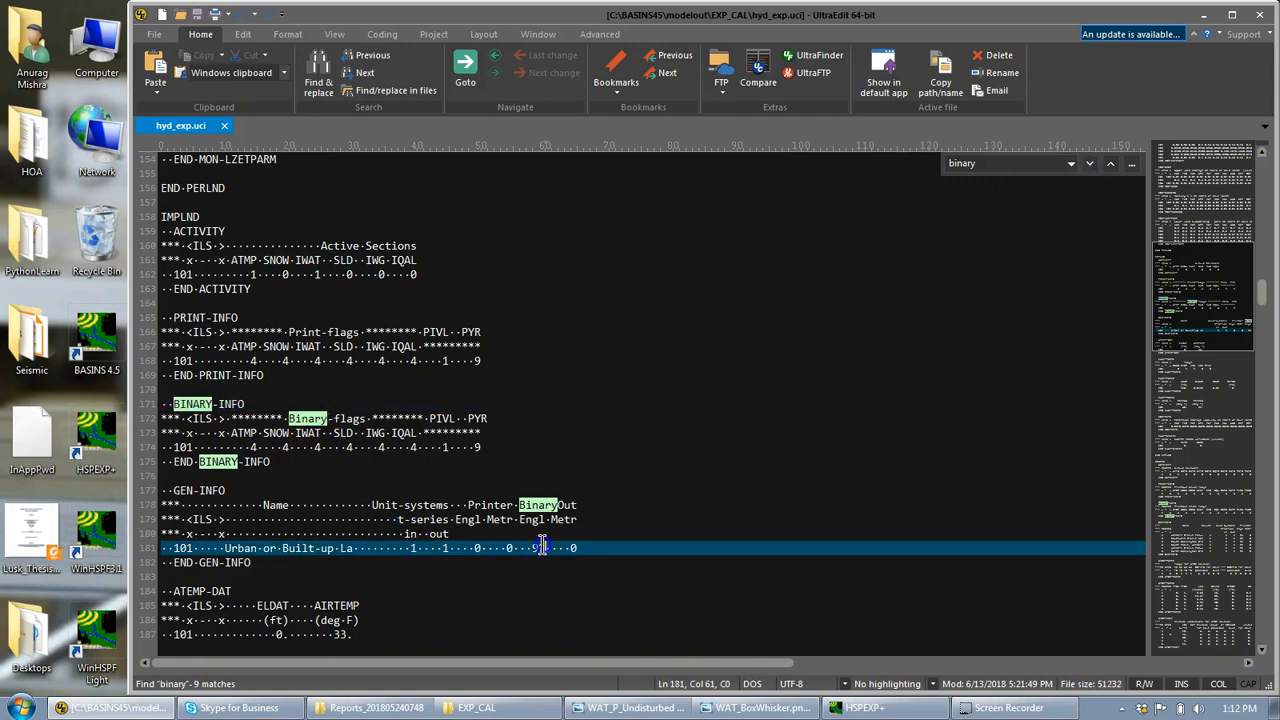
# Step: Go to the RCHRES block's BINARY-INFO table, inspect its HYDR flag and output unit numbers, and minimize the editor
pyautogui.click(1090, 165)
pyautogui.click(1090, 165)
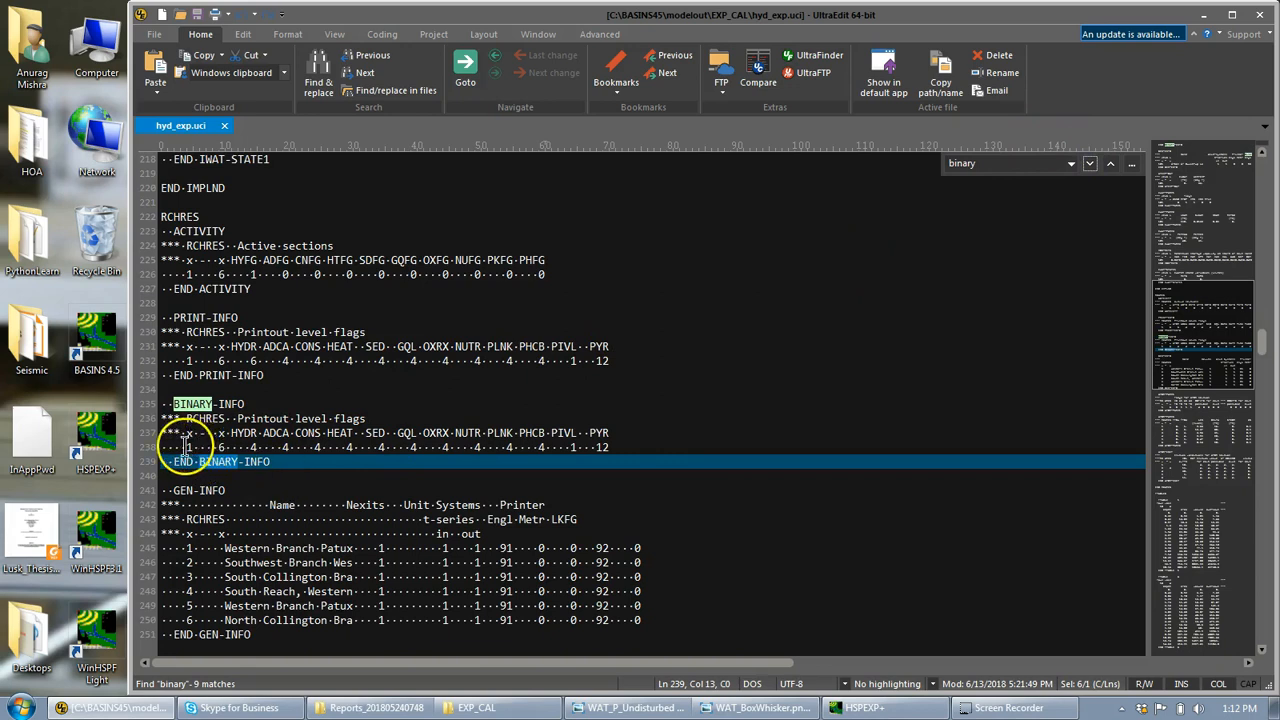
pyautogui.click(253, 447)
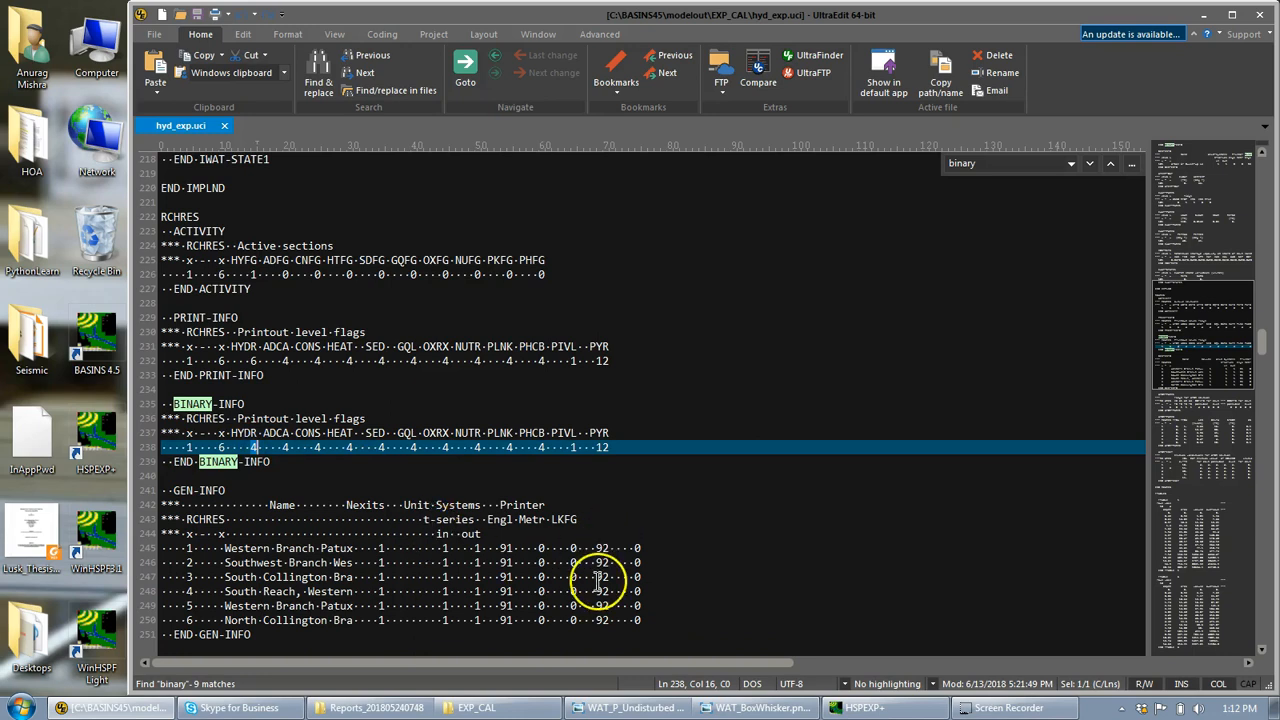
pyautogui.click(1206, 16)
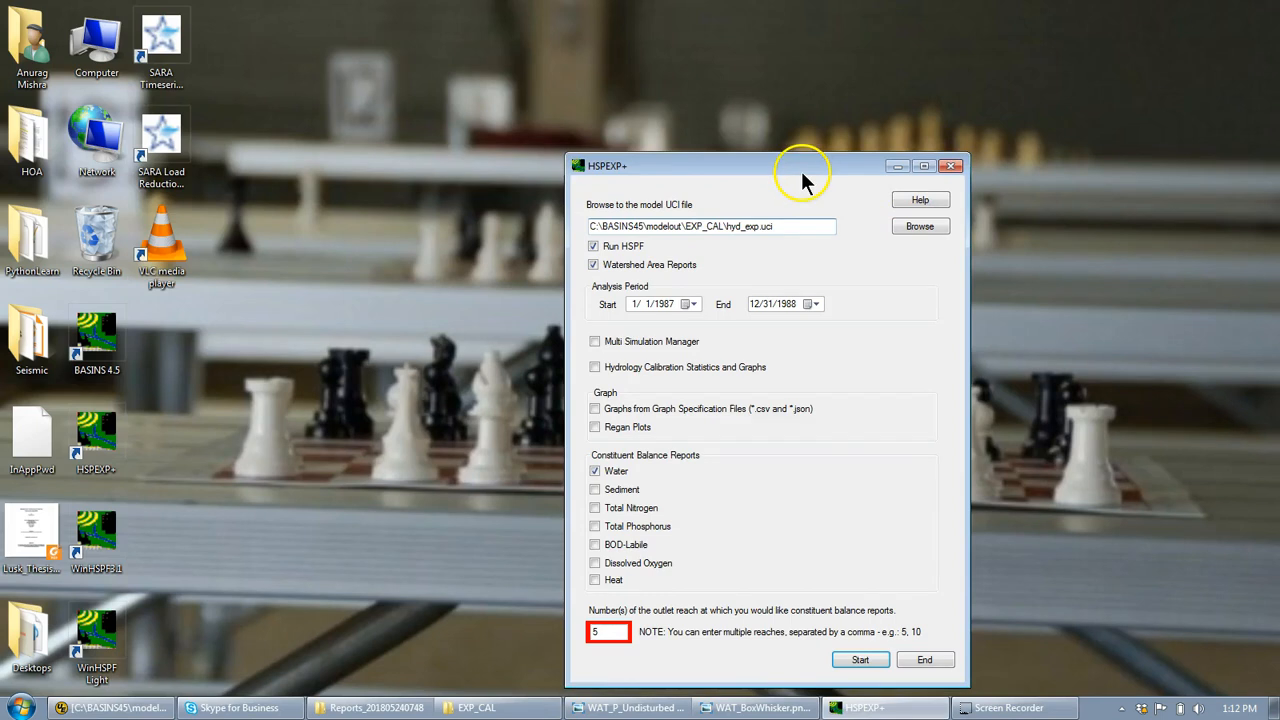
# Step: Reposition the HSPEXP+ window and browse to hyd_exp.uci in the EXP_CAL folder as the model UCI file
pyautogui.moveTo(801, 171); pyautogui.dragTo(650, 129)
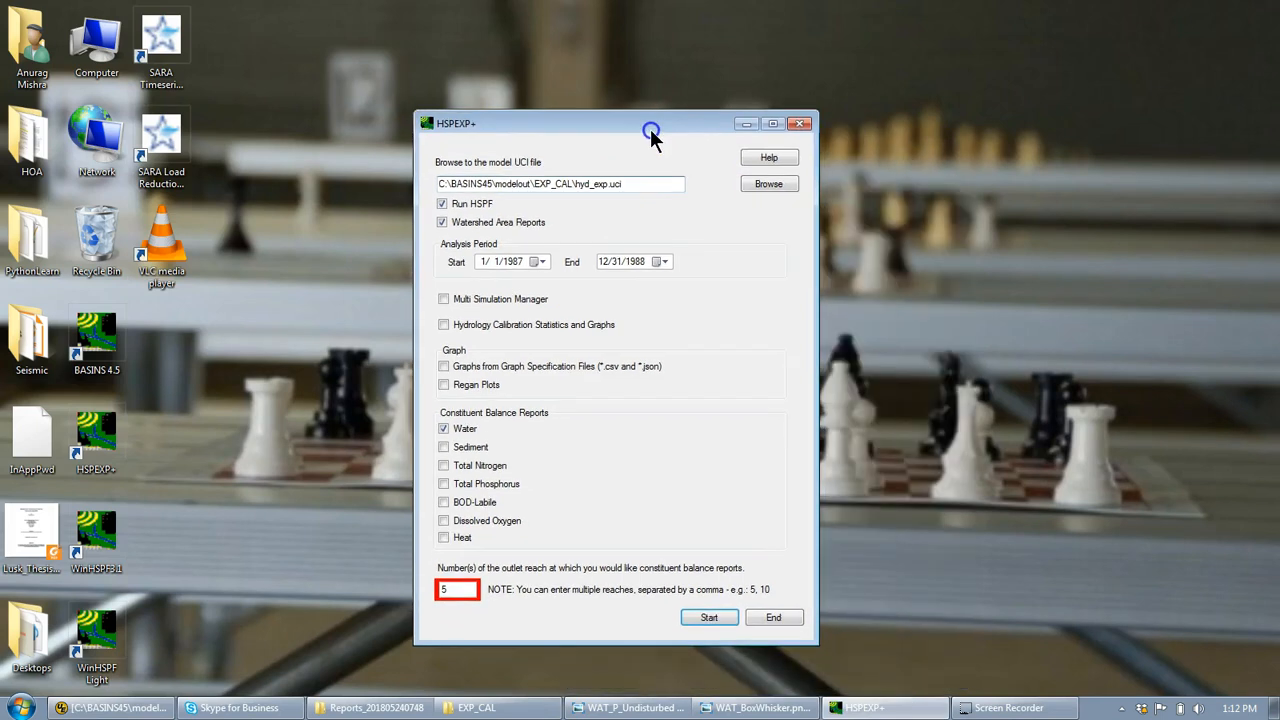
pyautogui.doubleClick(640, 183)
pyautogui.click(640, 182)
pyautogui.click(594, 183)
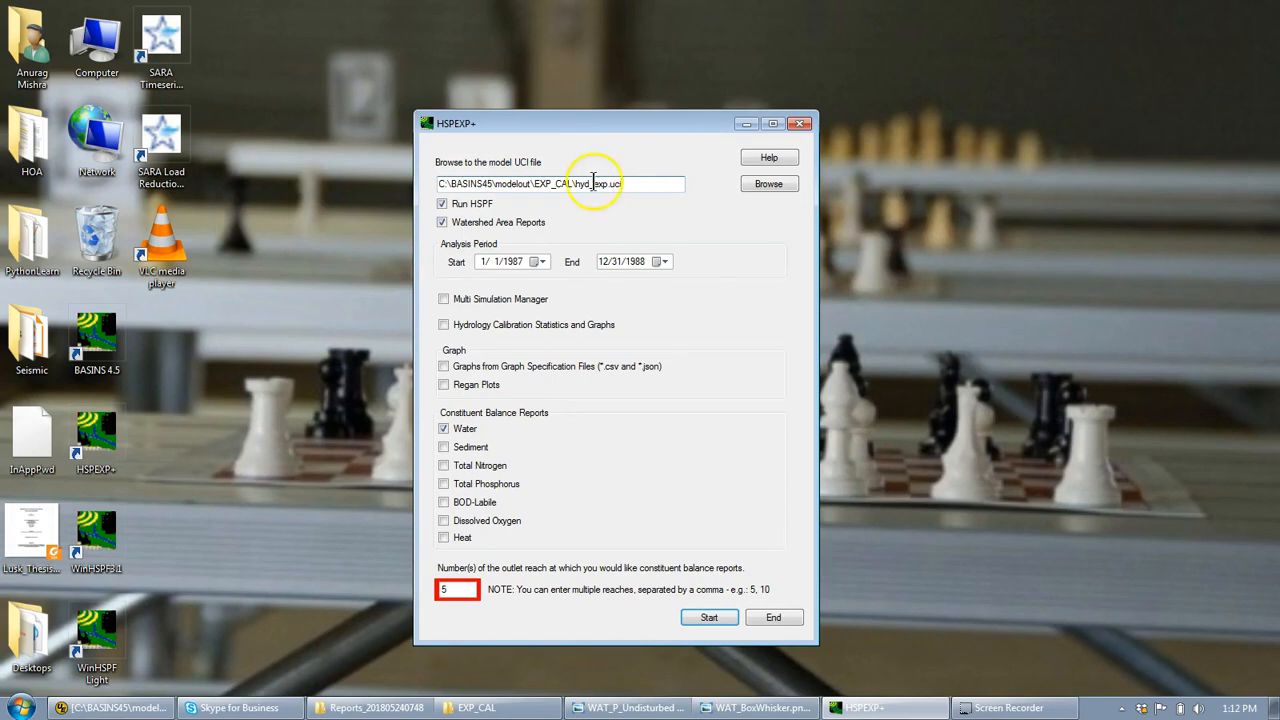
pyautogui.click(510, 260)
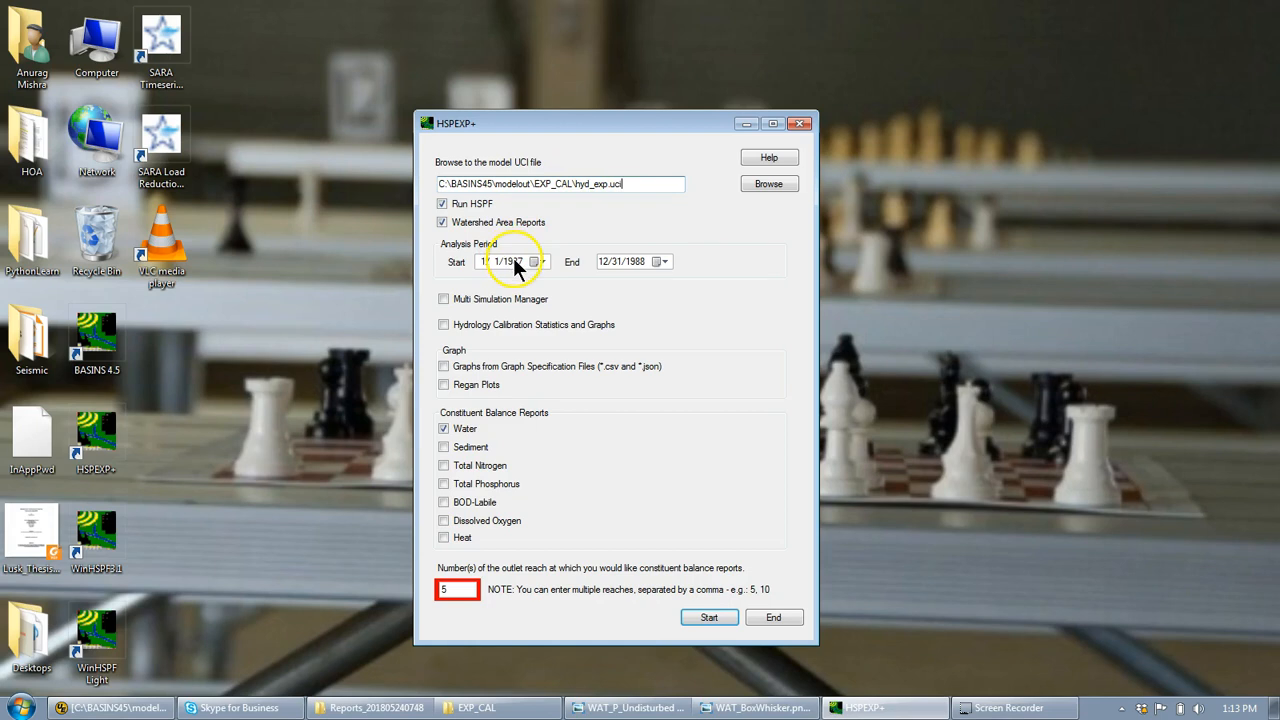
pyautogui.click(766, 188)
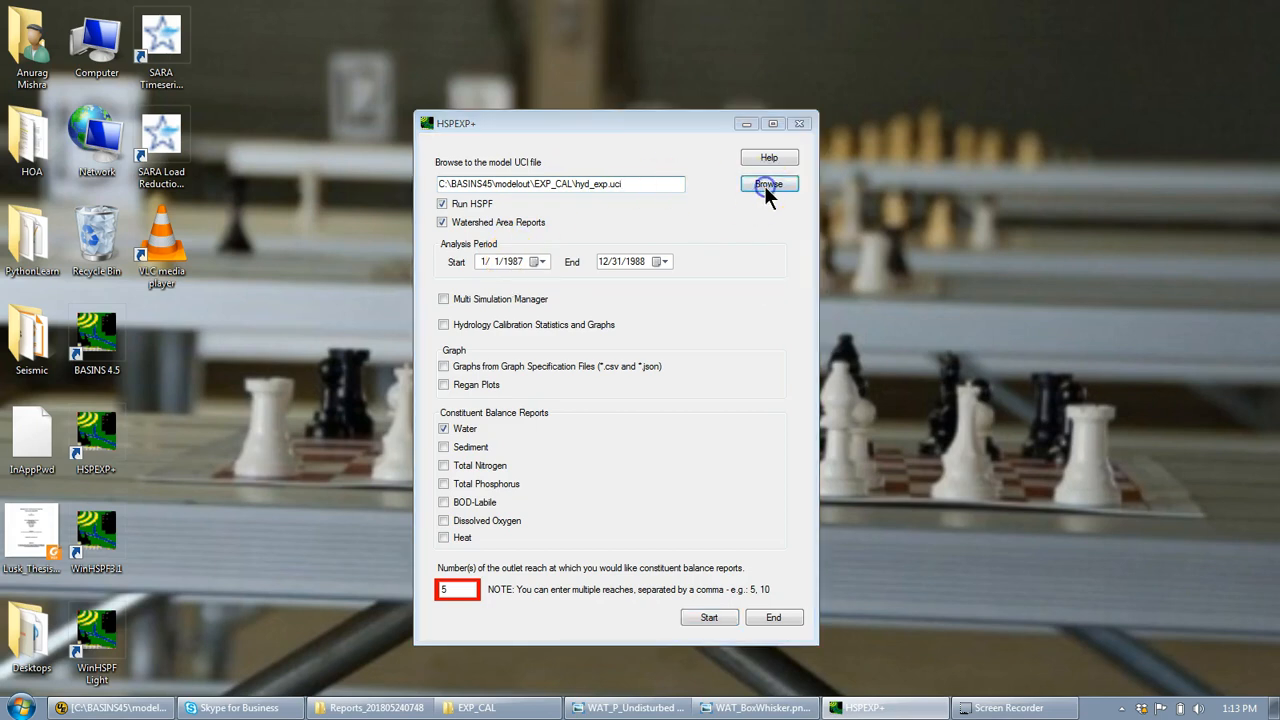
pyautogui.doubleClick(615, 310)
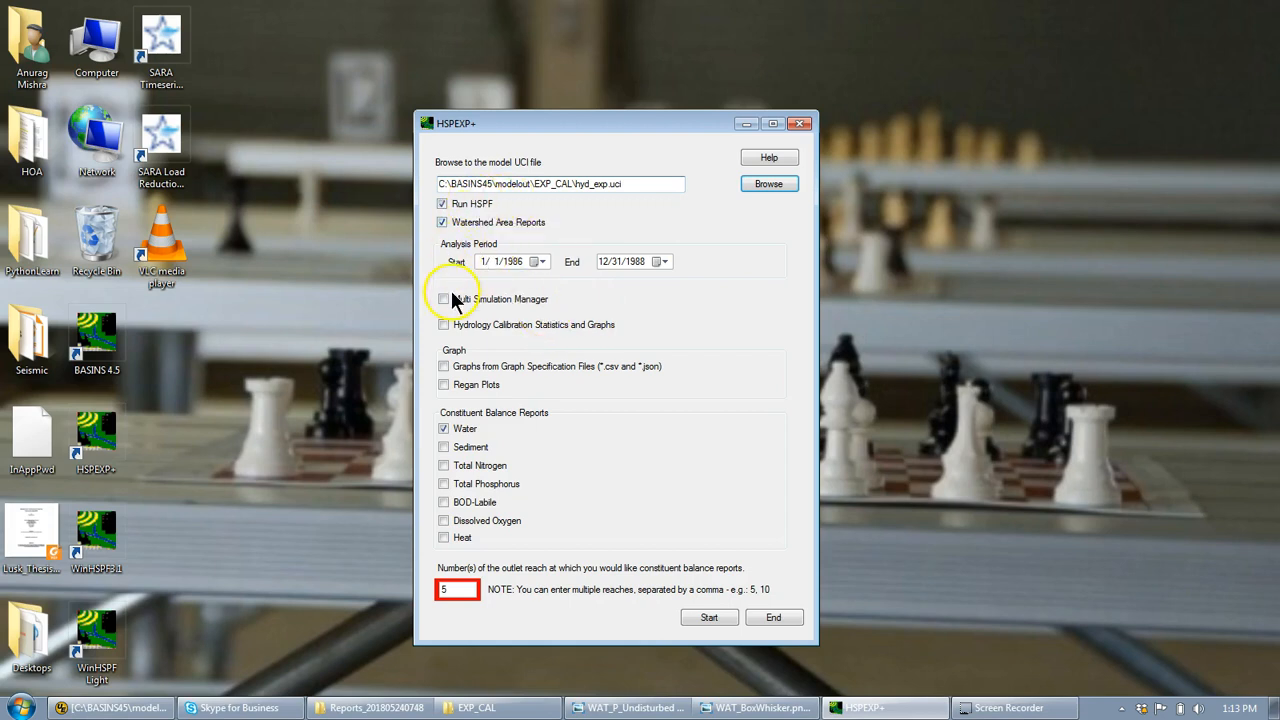
# Step: Keep Watershed Area Reports enabled and set the analysis period's start year to 1987
pyautogui.click(460, 224)
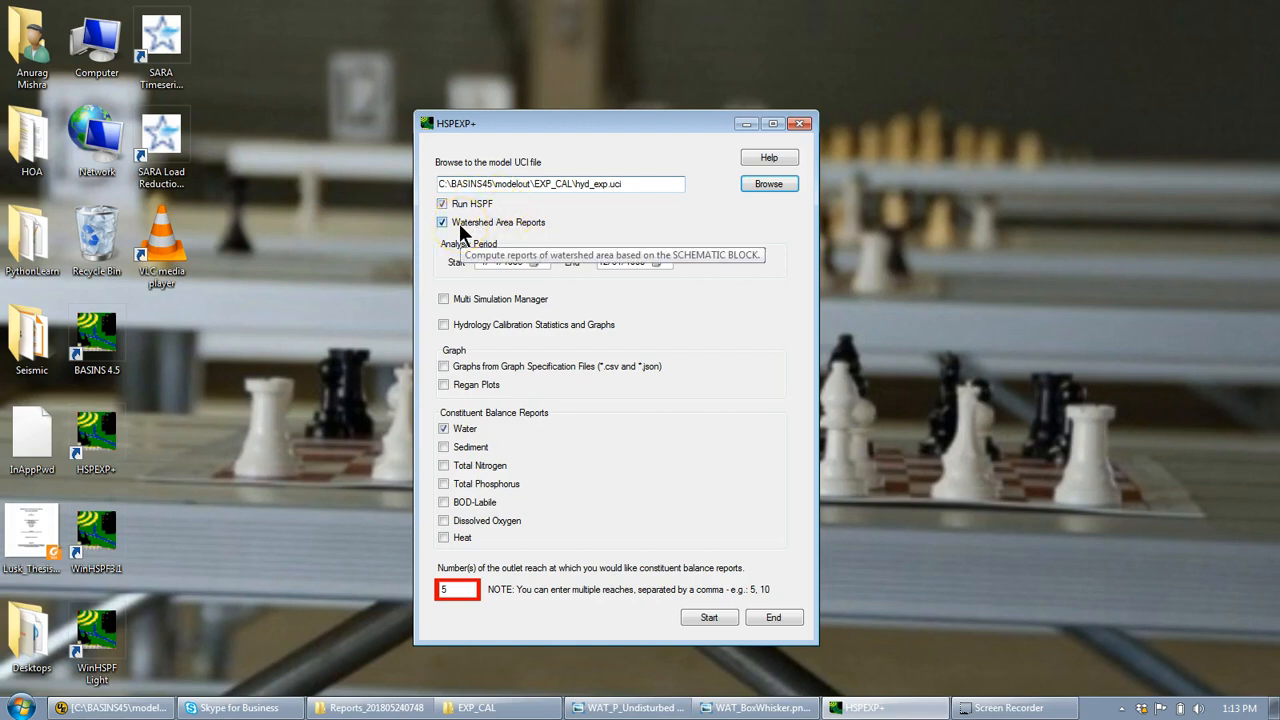
pyautogui.click(510, 263)
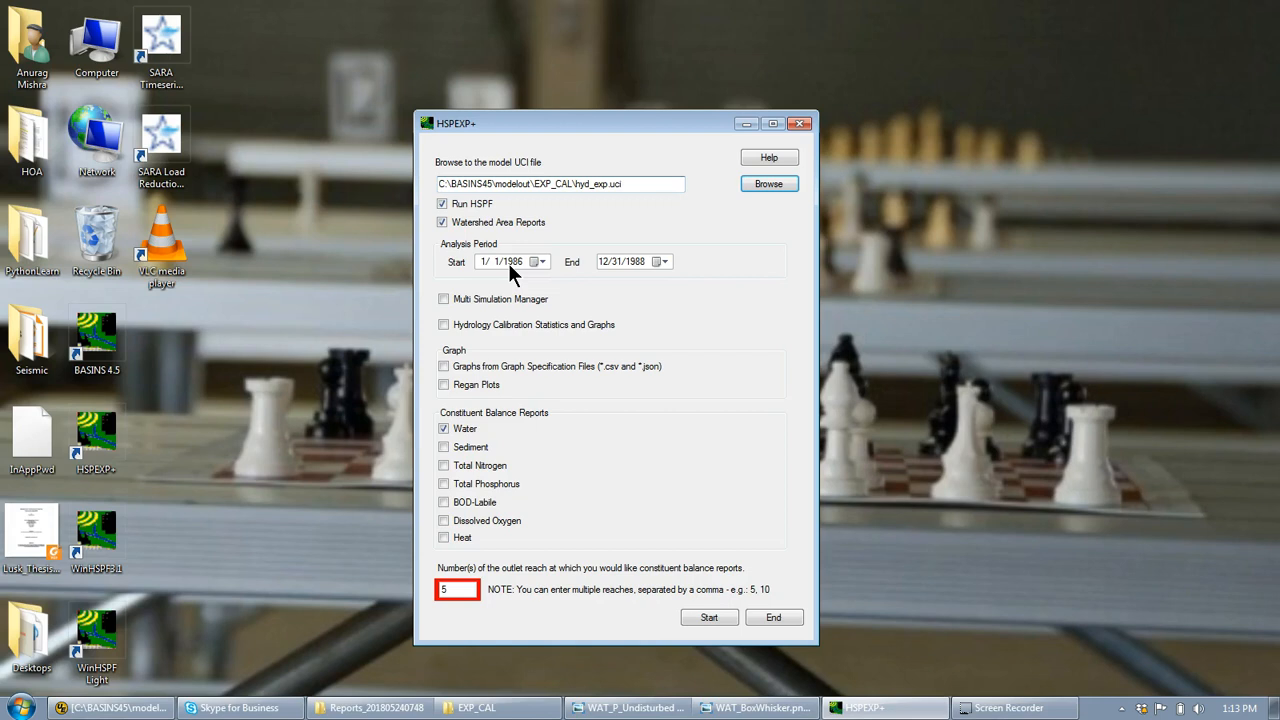
pyautogui.click(508, 263)
pyautogui.press('Up')
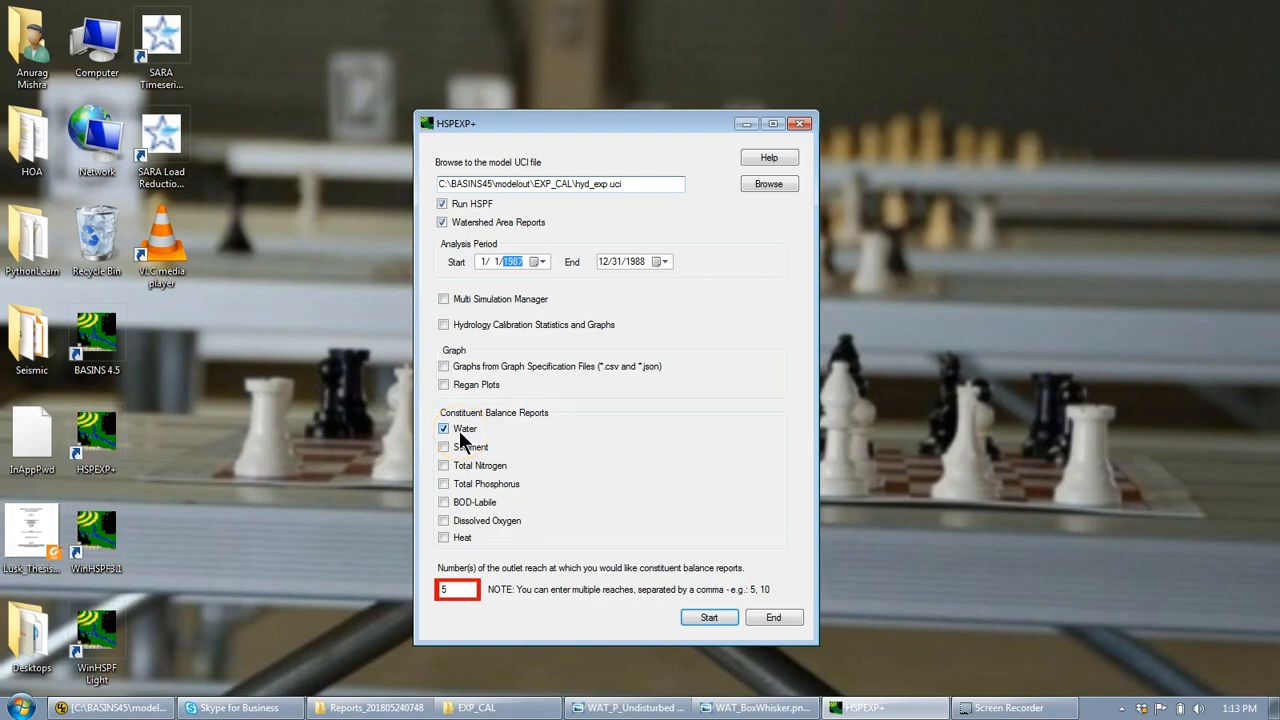
# Step: Run HSPEXP+ with the Water balance report for outlet reach 5 and dismiss the completion message
pyautogui.click(457, 589)
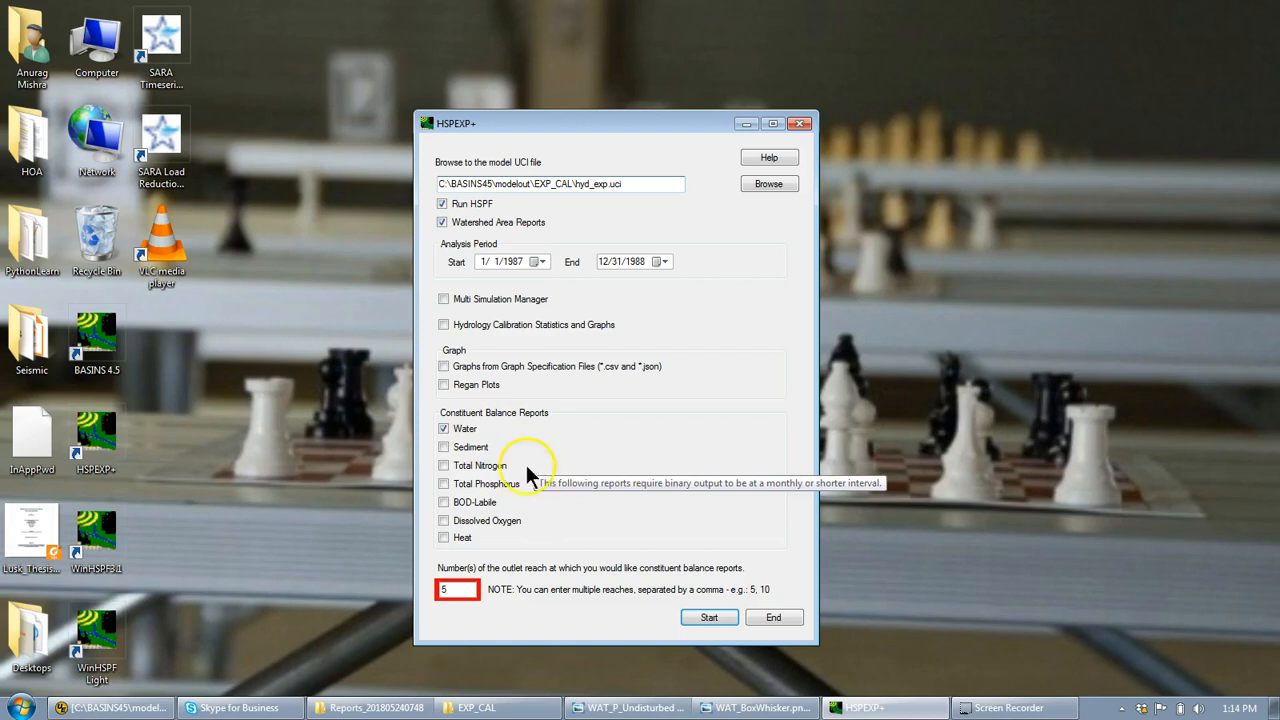
pyautogui.click(463, 590)
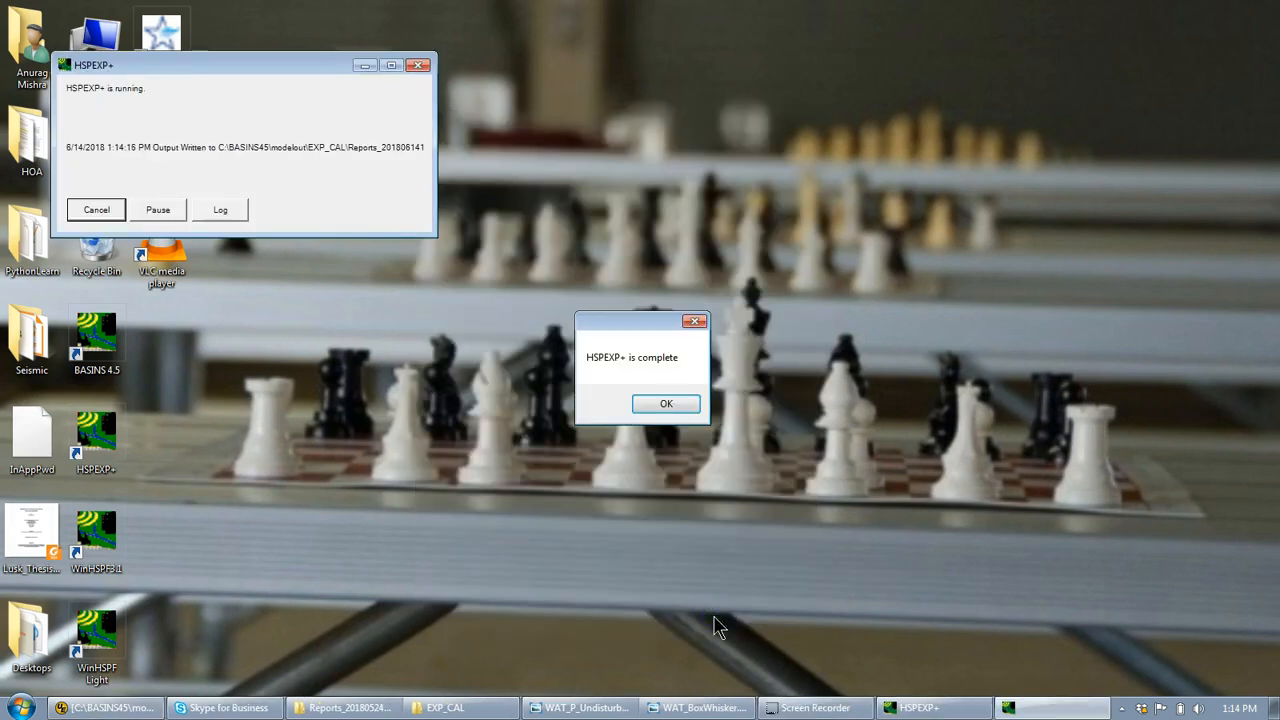
pyautogui.click(673, 403)
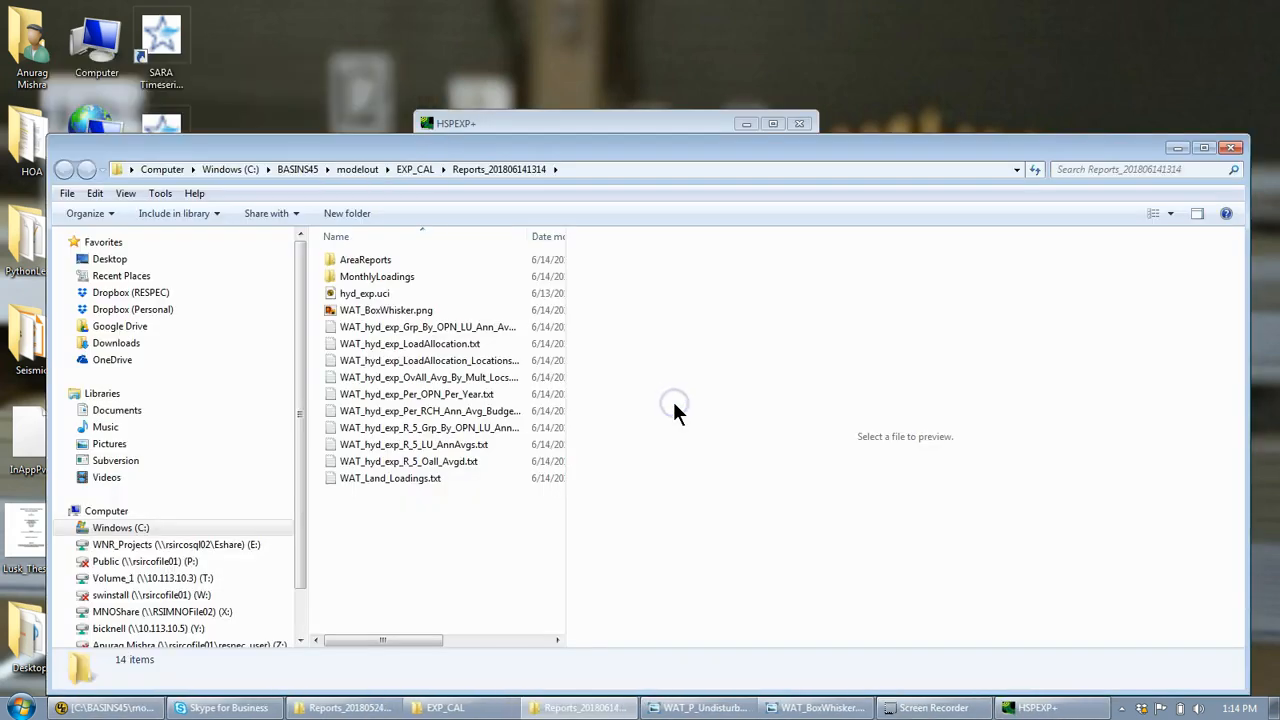
pyautogui.moveTo(501, 155); pyautogui.dragTo(493, 109)
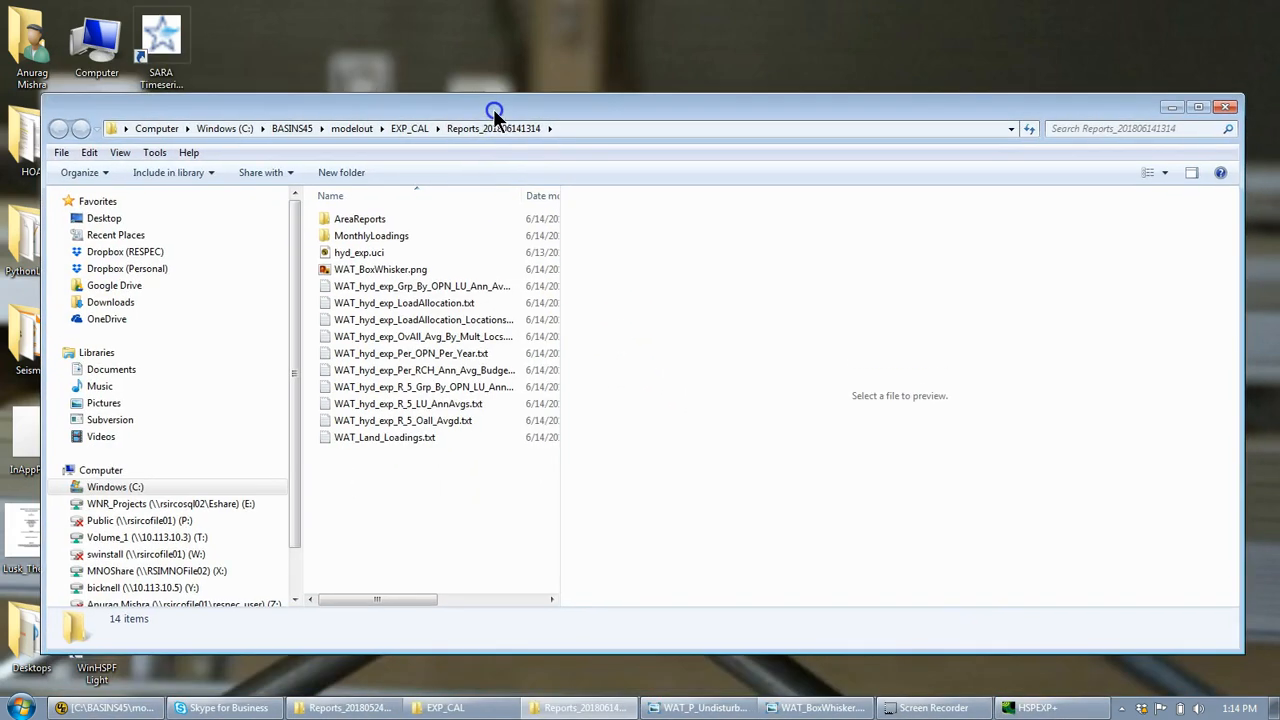
pyautogui.doubleClick(375, 219)
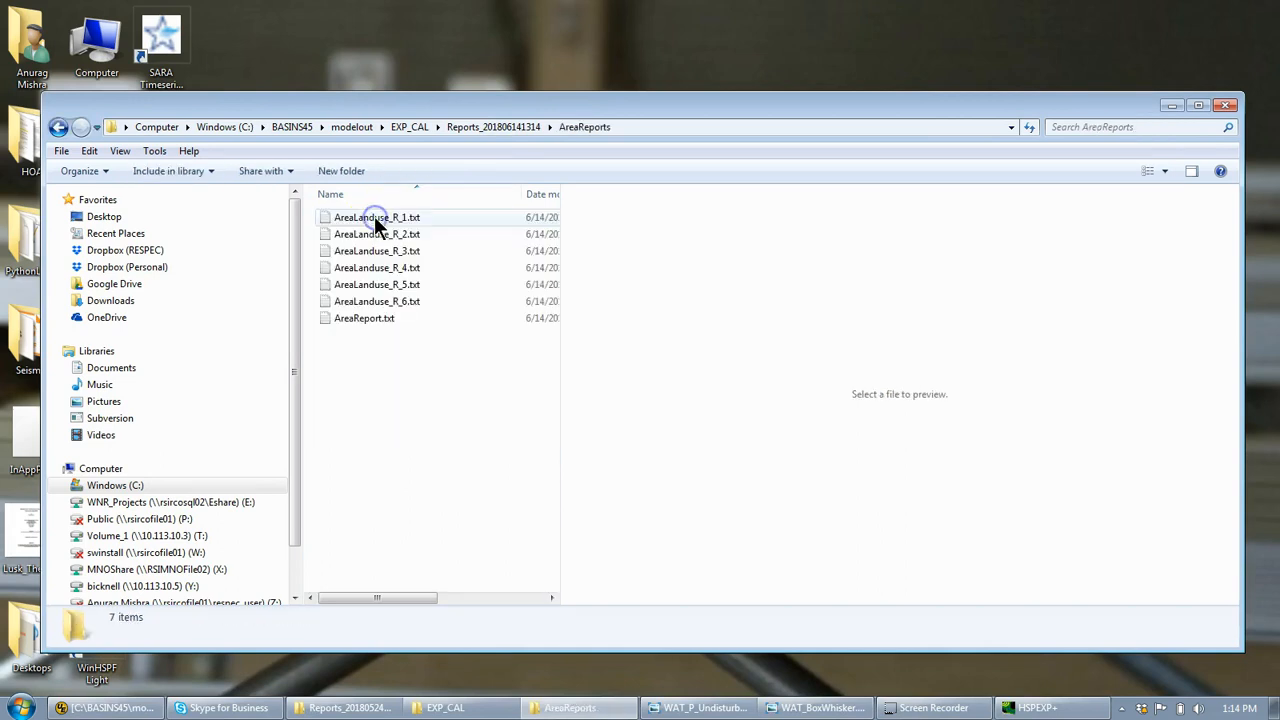
pyautogui.click(374, 218)
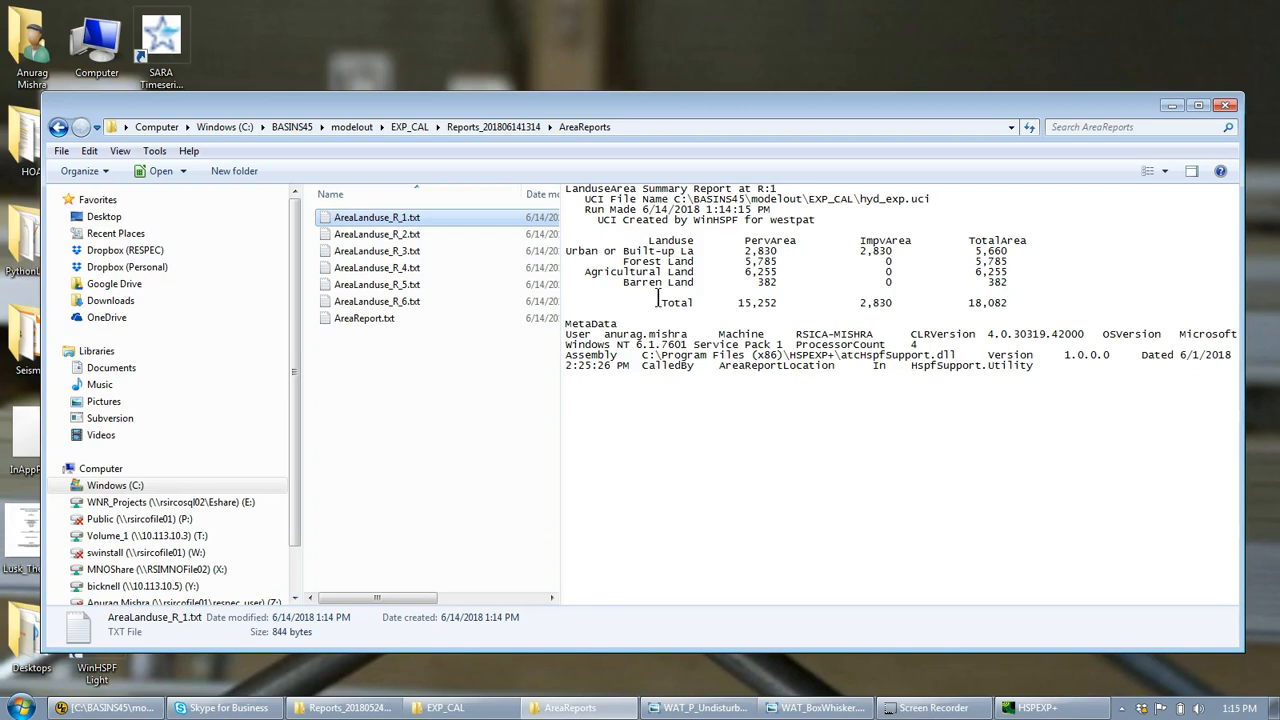
pyautogui.click(580, 176)
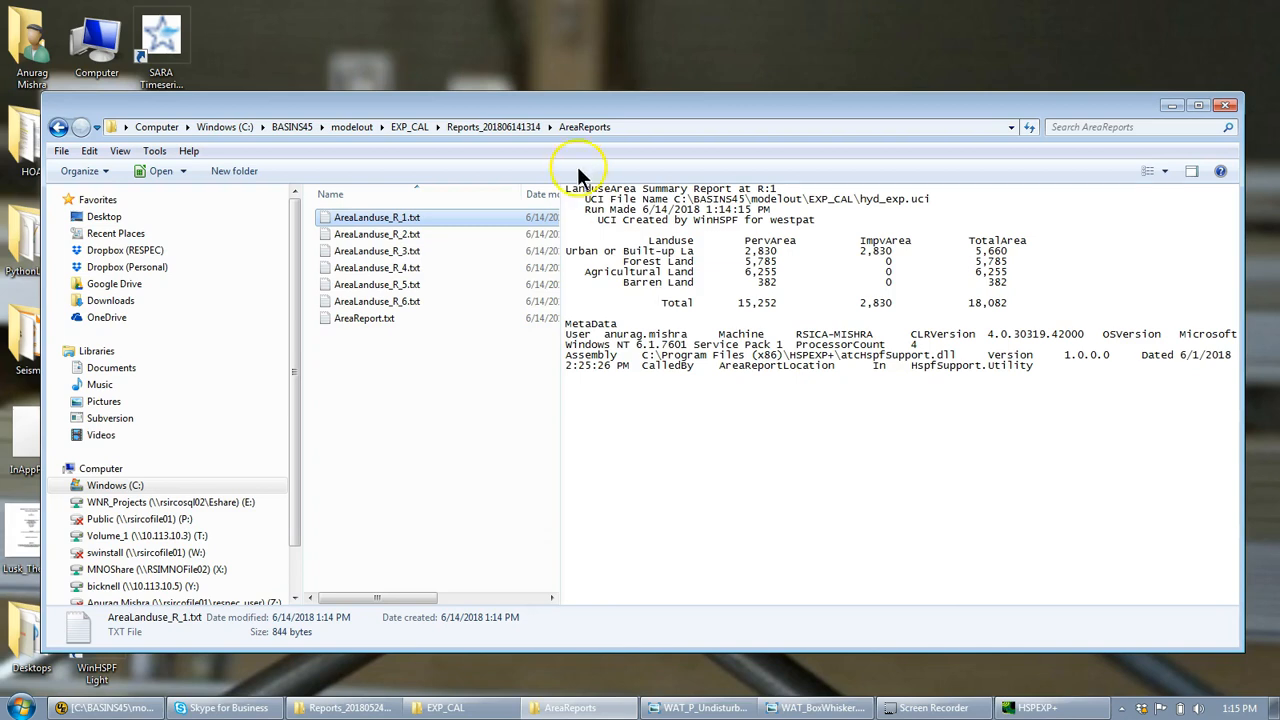
pyautogui.click(507, 127)
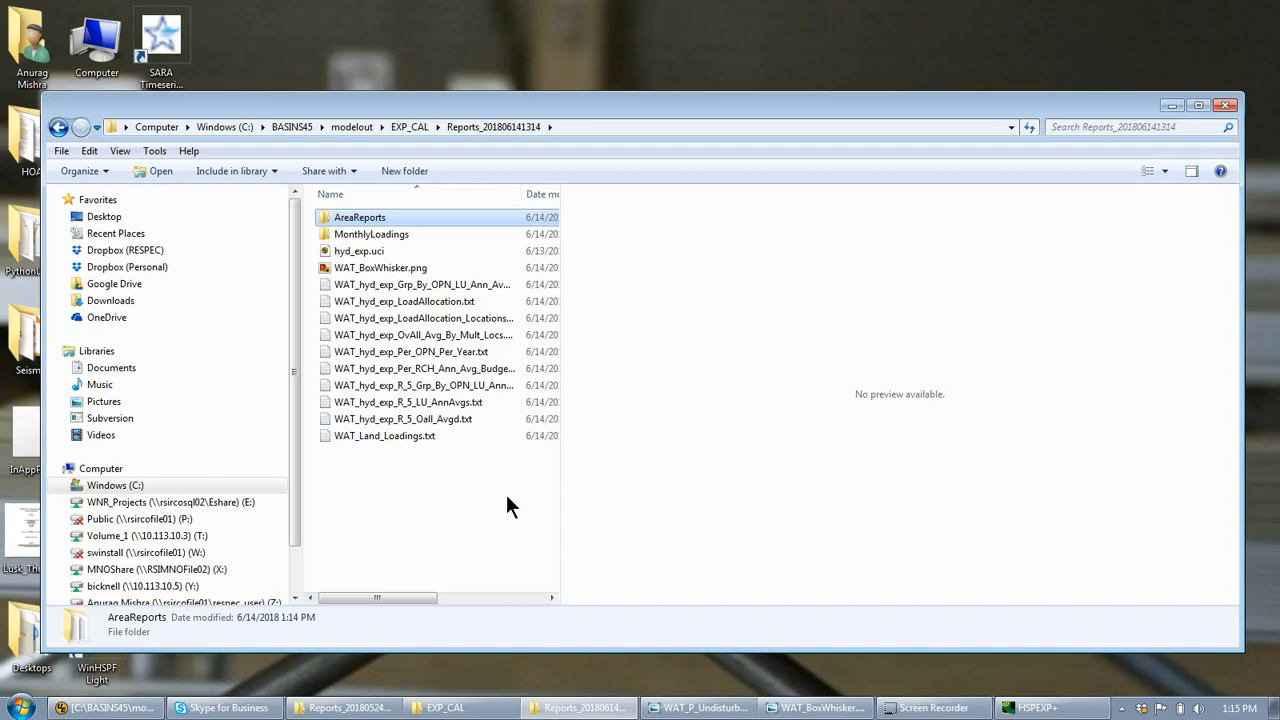
# Step: Preview WAT_hyd_exp_Per_OPN_Per_Year.txt and examine the yearly water balances from the land segments down to the reaches
pyautogui.click(453, 351)
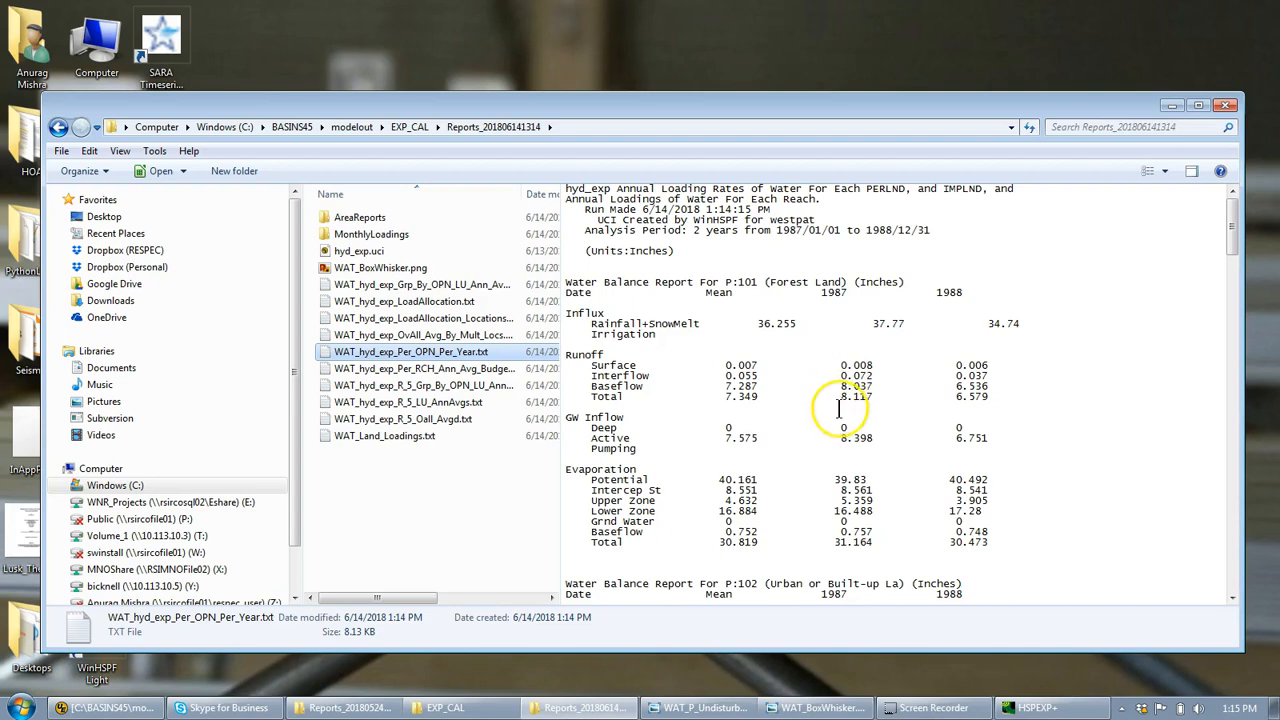
pyautogui.scroll(-9, 836, 448)
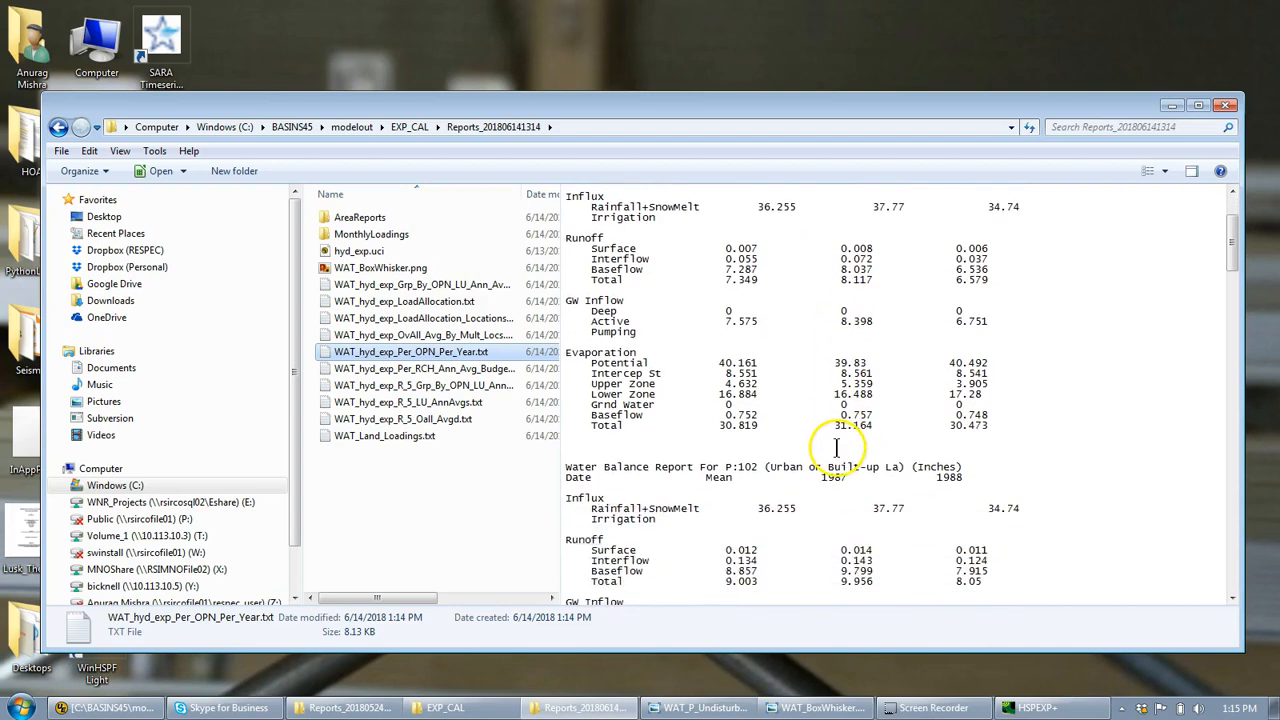
pyautogui.scroll(-20, 836, 448)
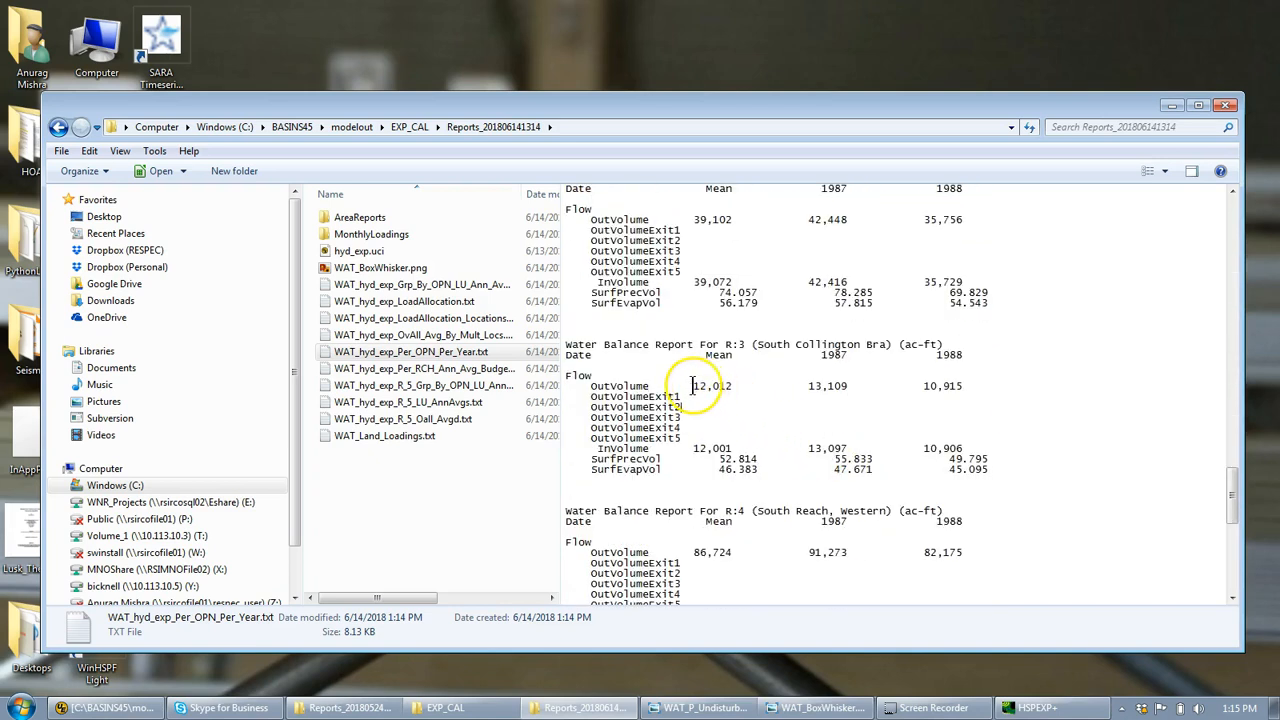
pyautogui.click(720, 461)
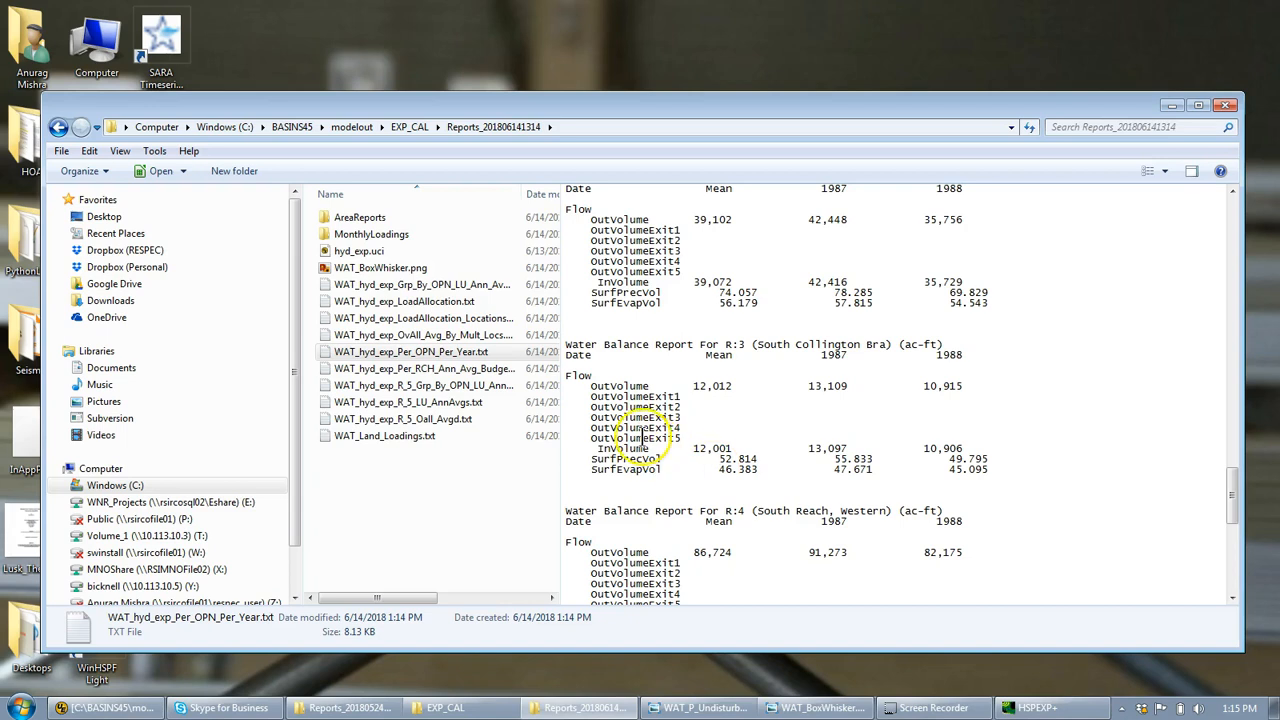
# Step: Open WAT_Land_Loadings.txt in LibreOffice Calc with the offered import settings and narrow the Operation Type & Number and Operation Description columns
pyautogui.click(424, 436)
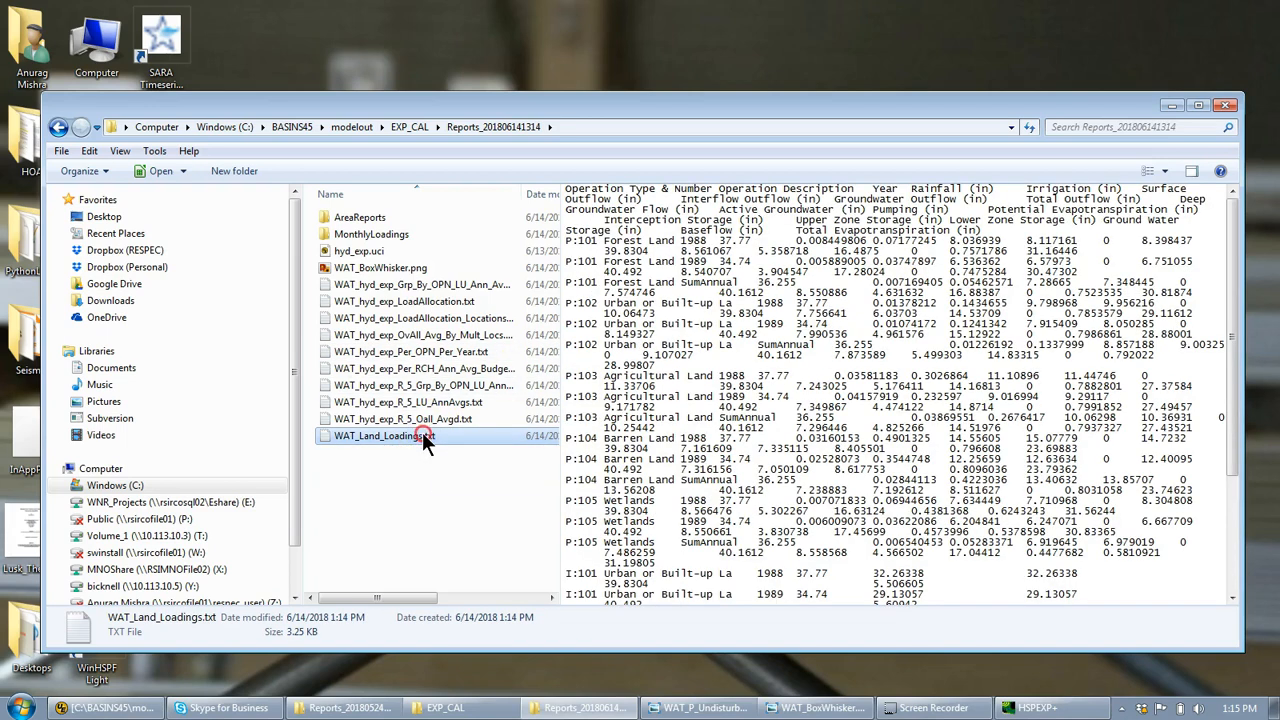
pyautogui.rightClick(424, 440)
pyautogui.moveTo(563, 210)
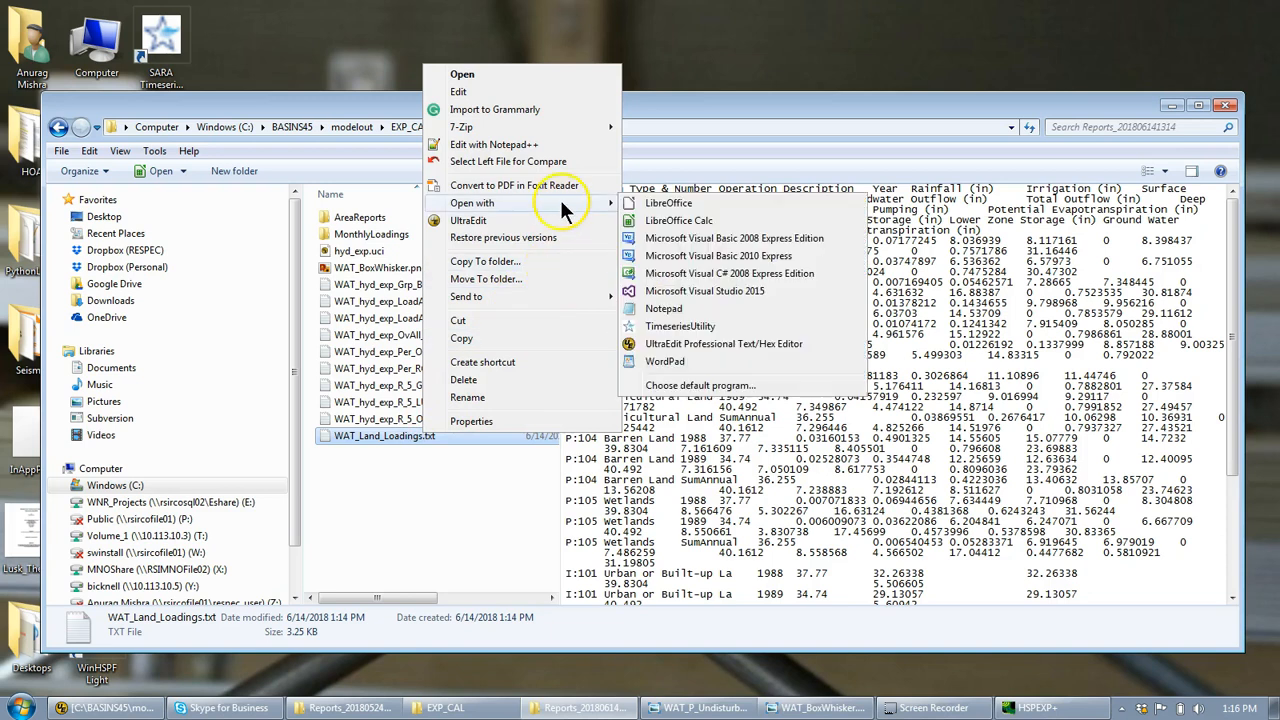
pyautogui.click(650, 224)
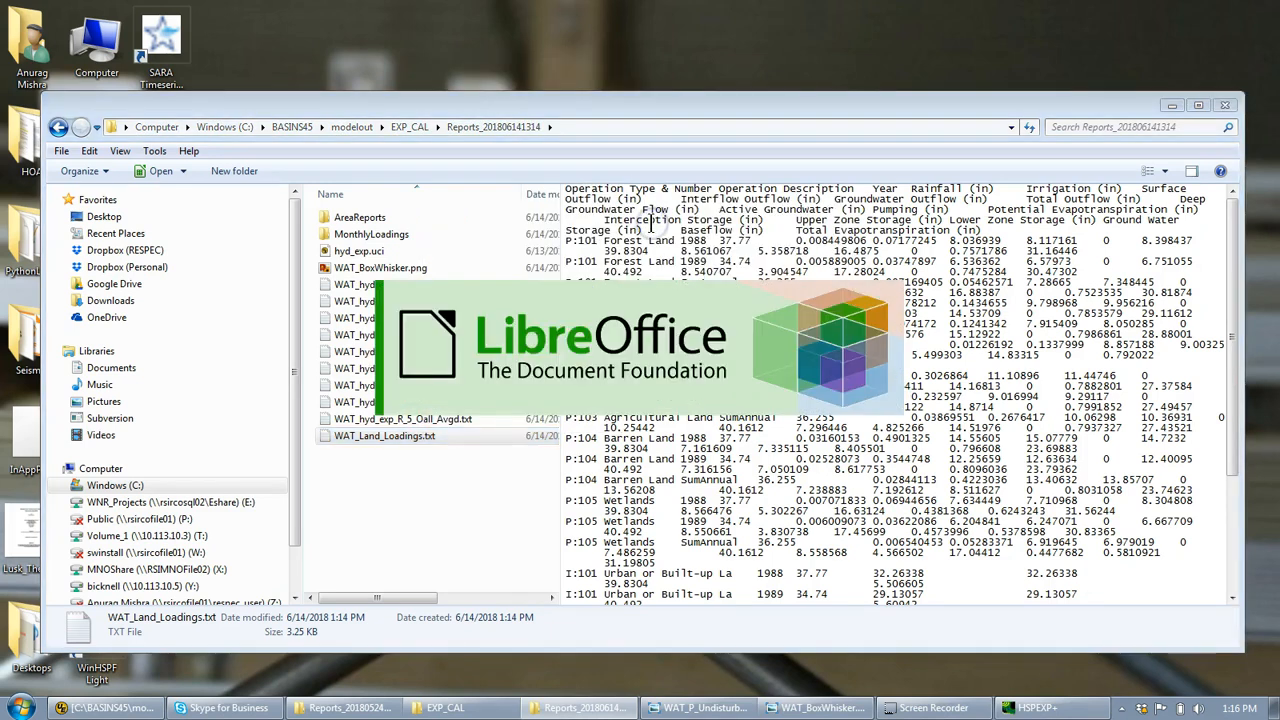
pyautogui.click(830, 564)
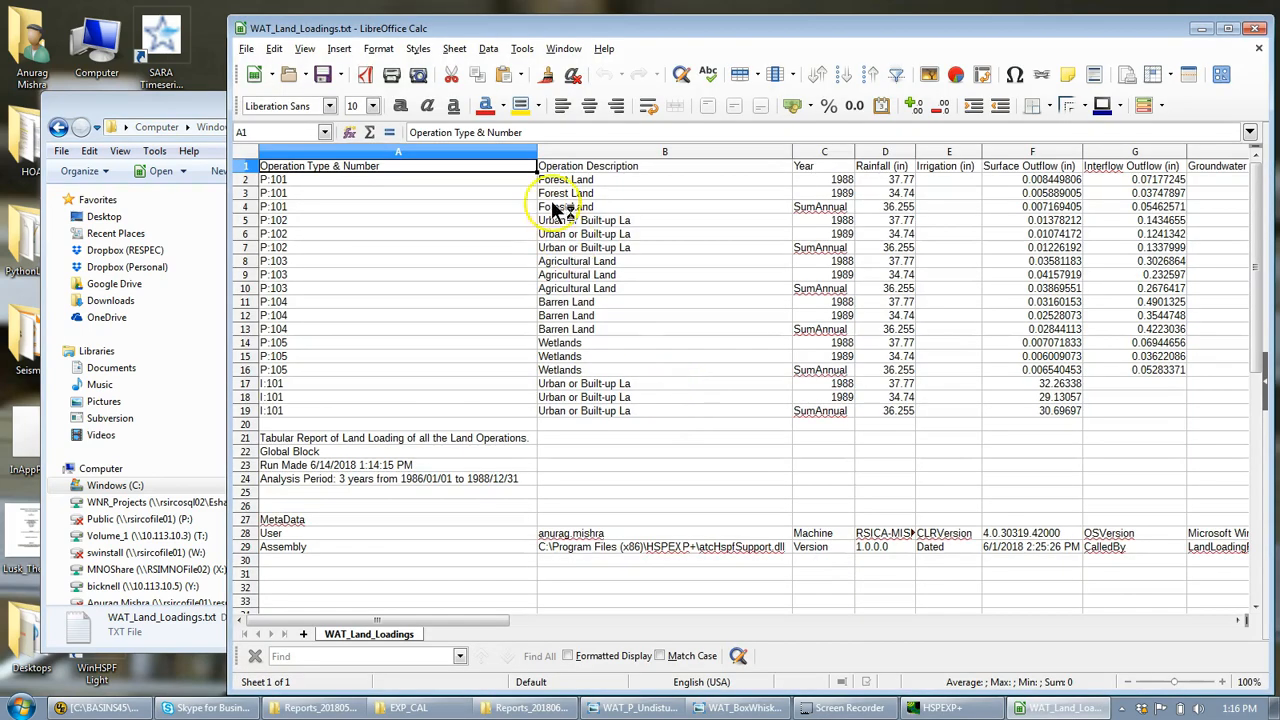
pyautogui.moveTo(537, 150); pyautogui.dragTo(391, 150)
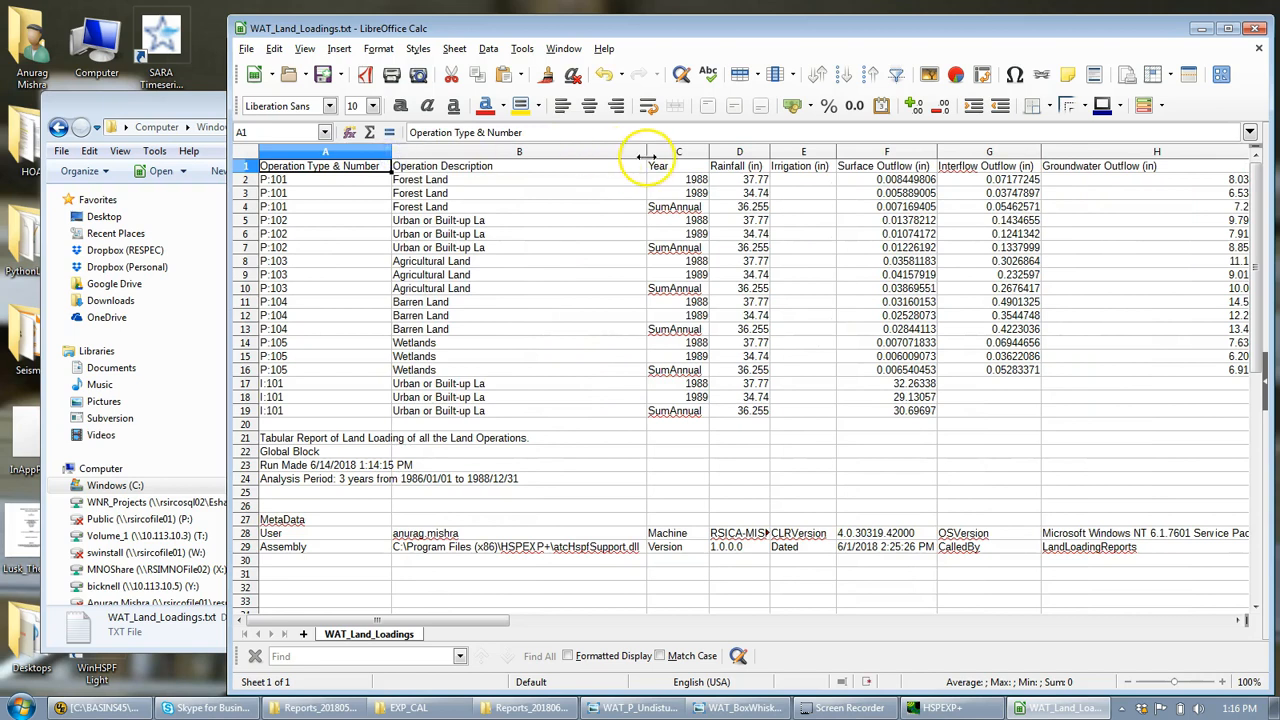
pyautogui.moveTo(646, 152); pyautogui.dragTo(521, 152)
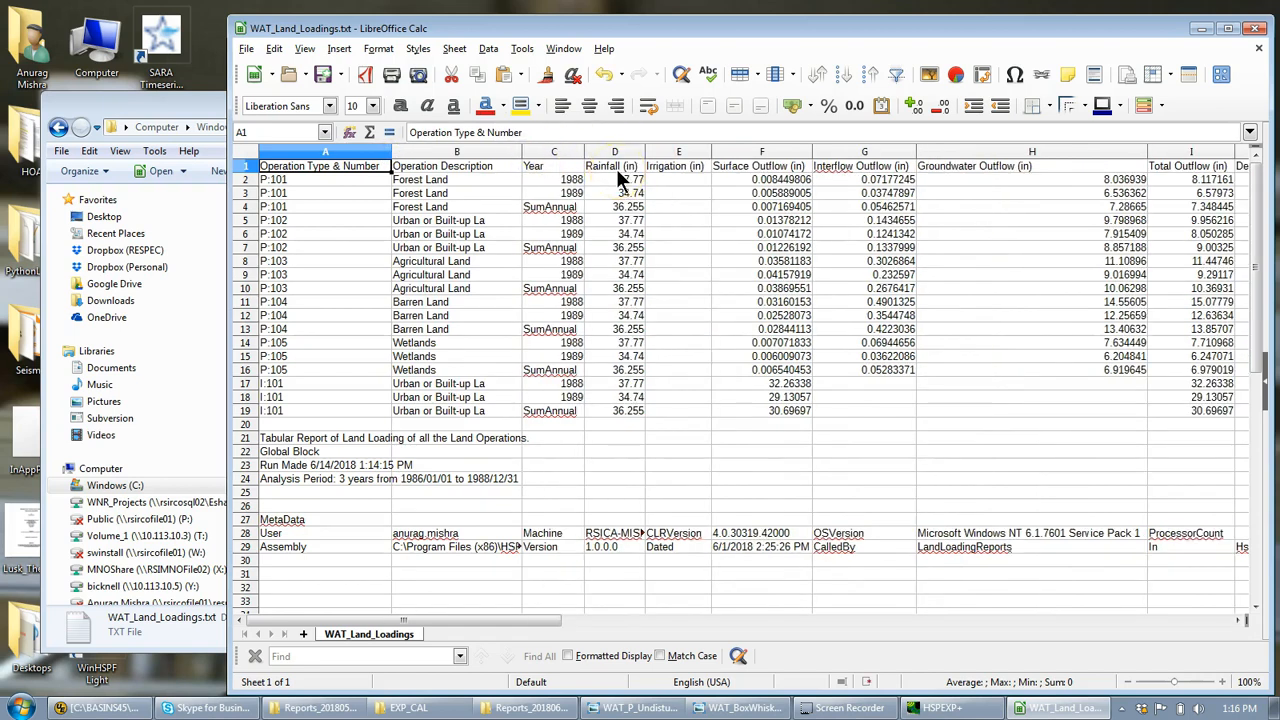
# Step: Add an AutoFilter to the header row and filter the Year column to show only SumAnnual
pyautogui.click(555, 167)
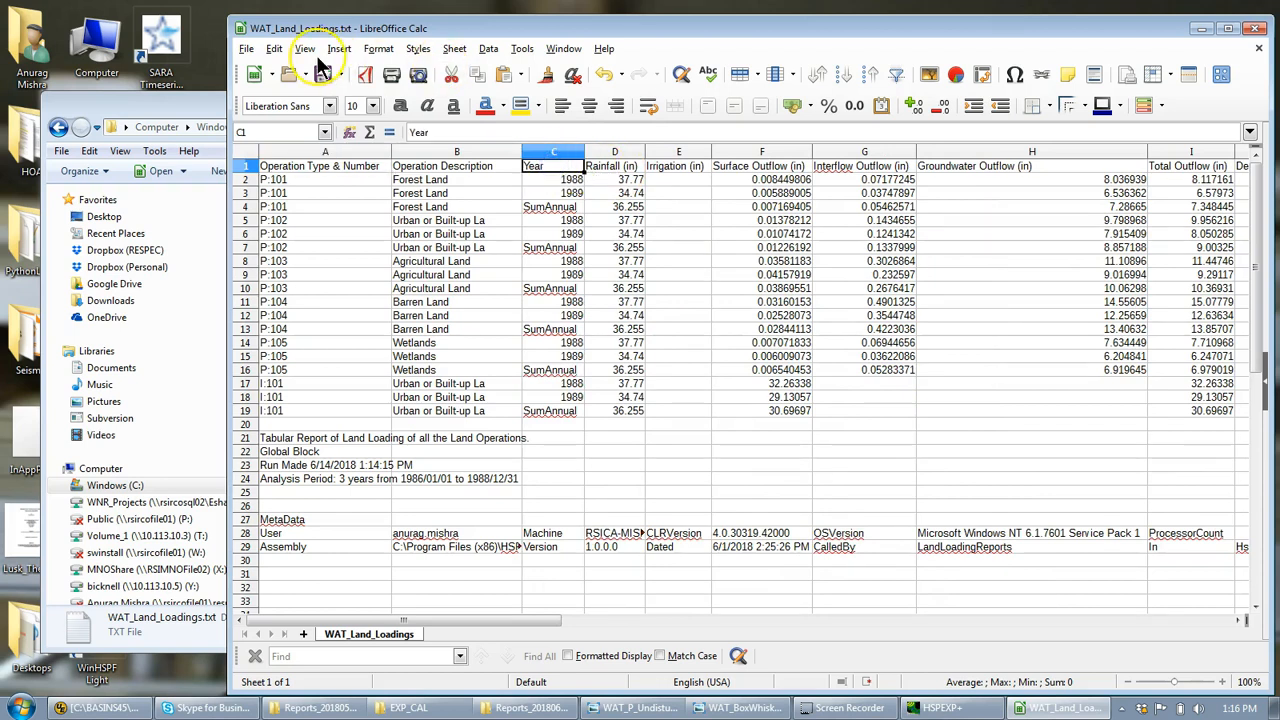
pyautogui.click(496, 45)
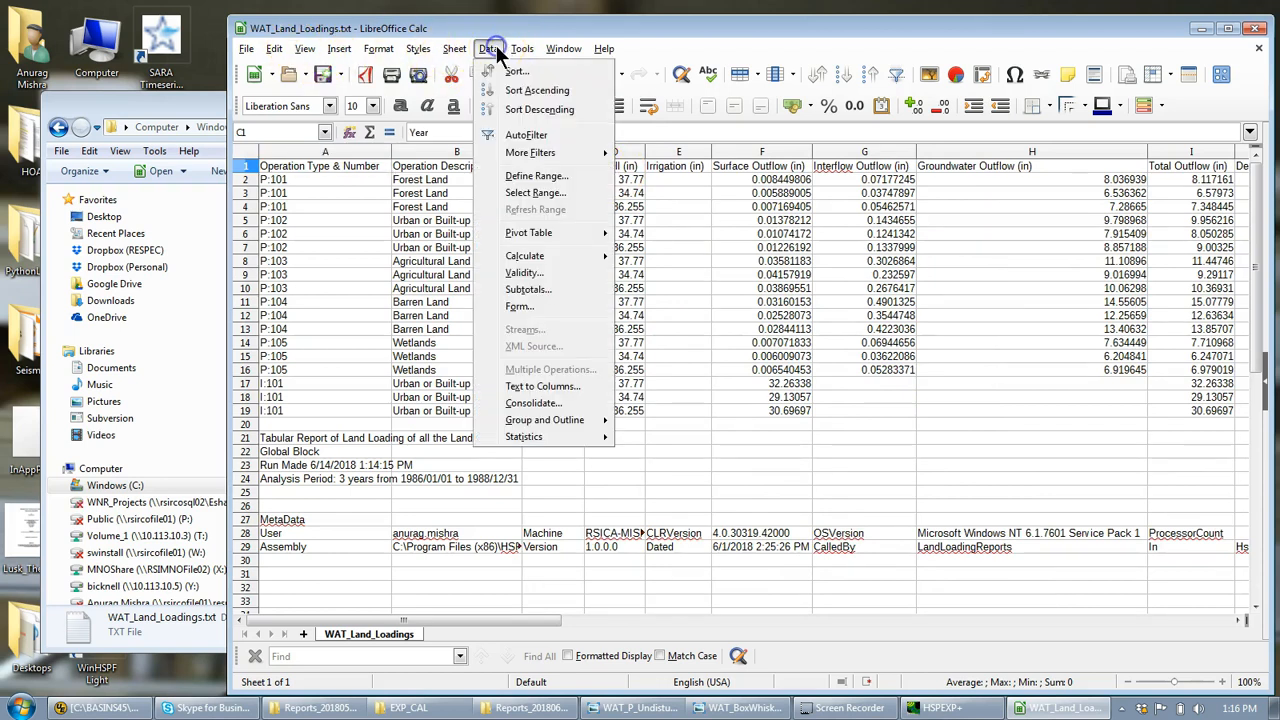
pyautogui.click(524, 135)
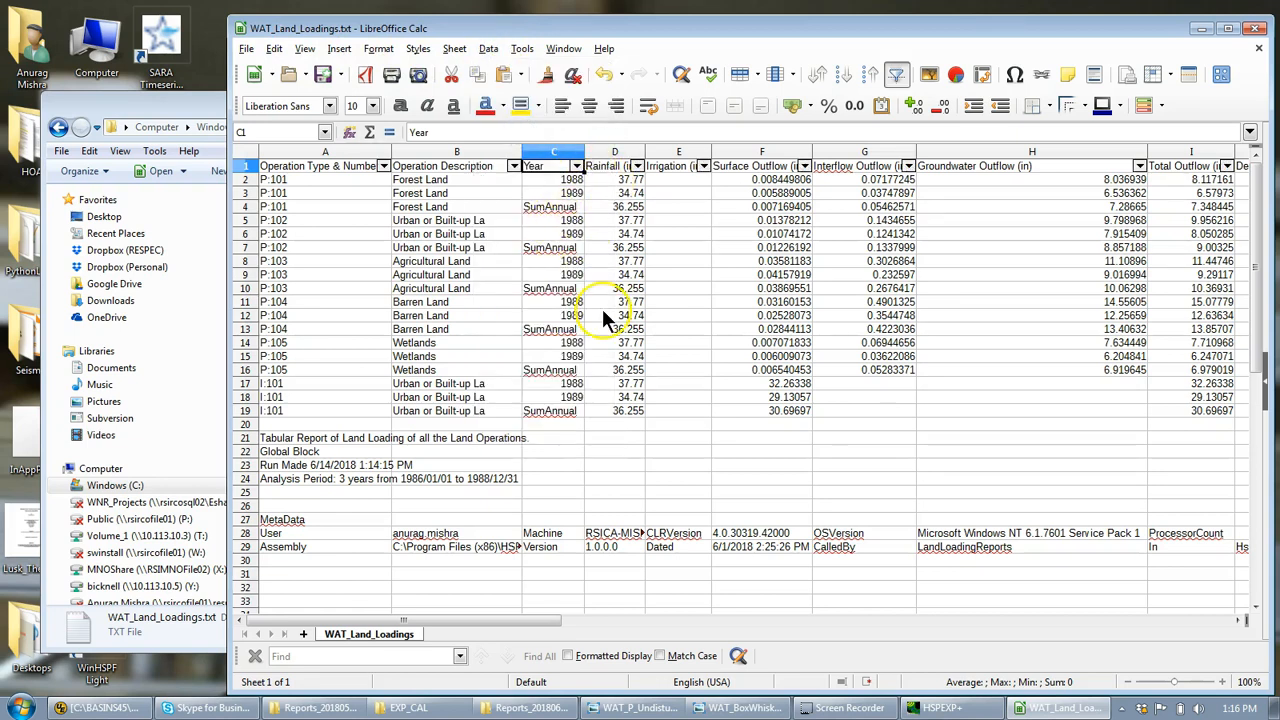
pyautogui.click(576, 166)
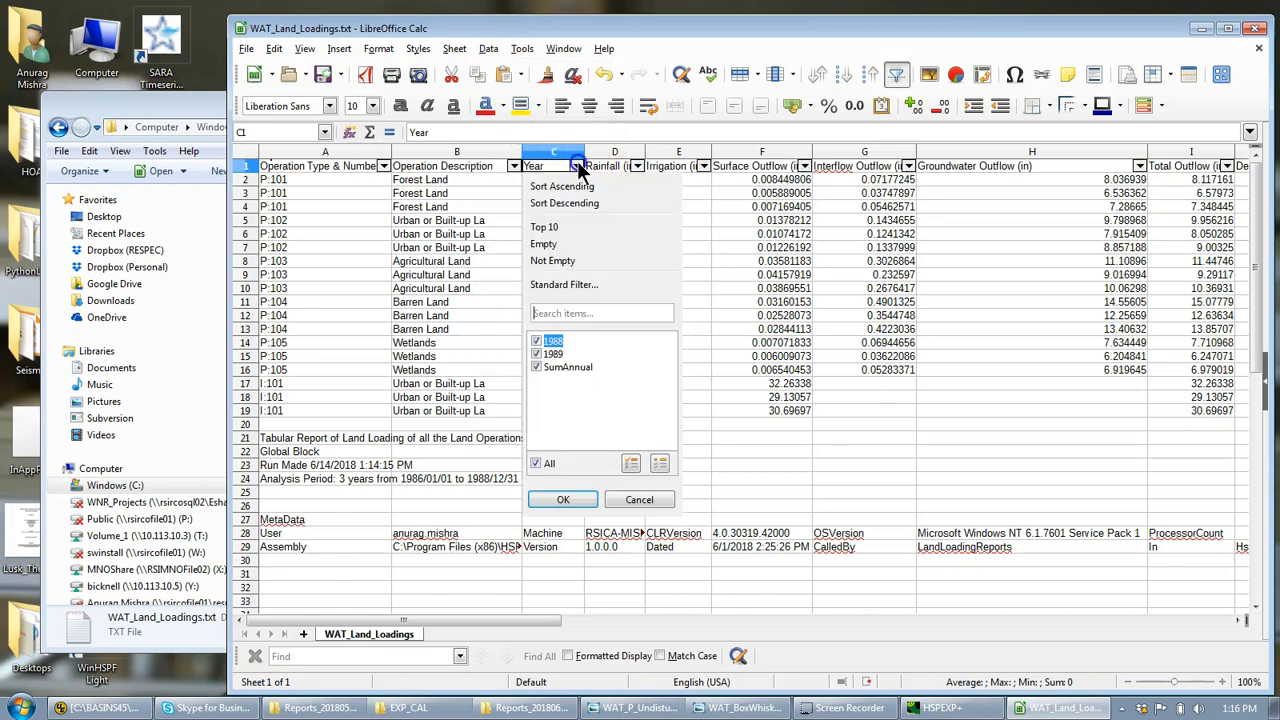
pyautogui.click(538, 342)
pyautogui.click(537, 355)
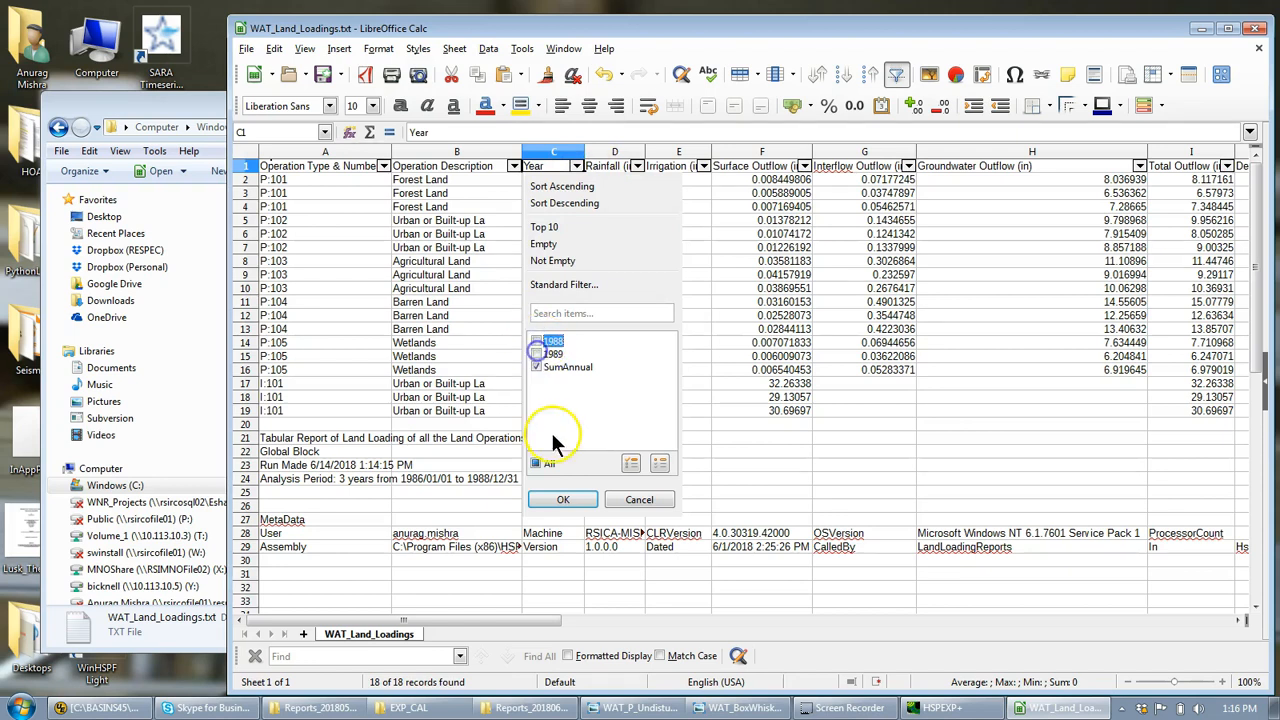
pyautogui.click(561, 499)
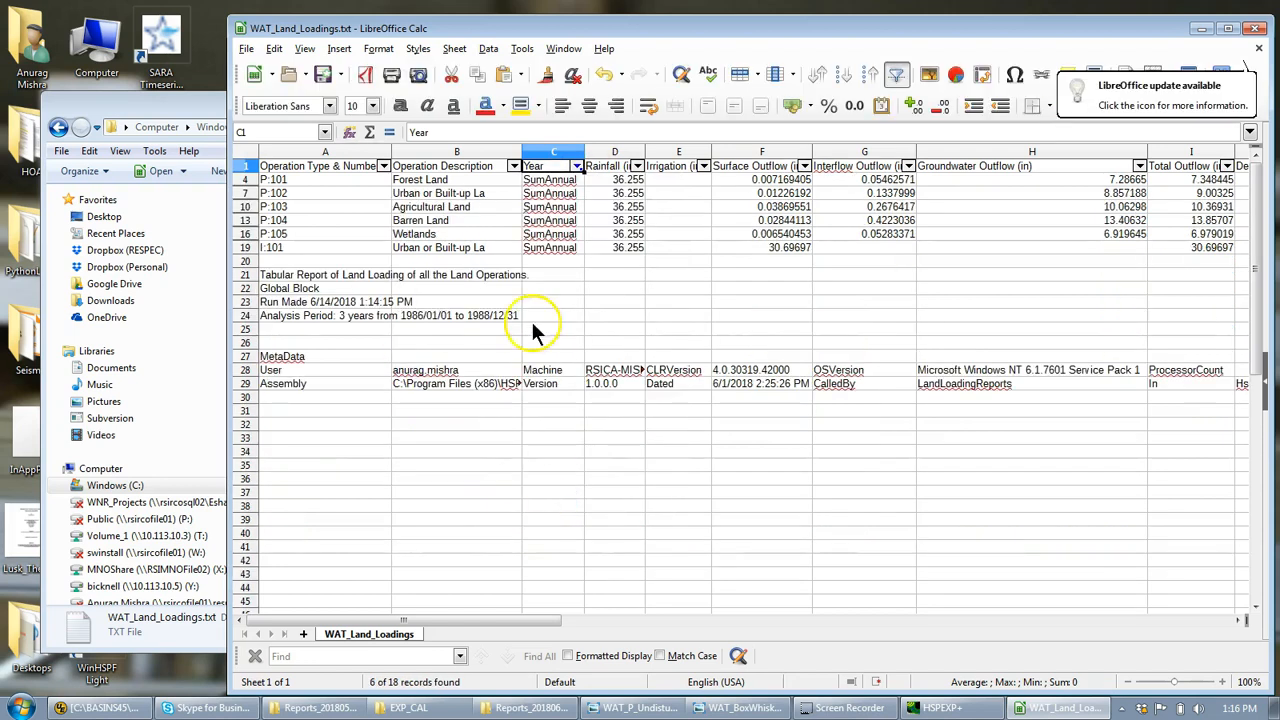
# Step: Filter the Operation Description column to show only Forest Land
pyautogui.click(530, 157)
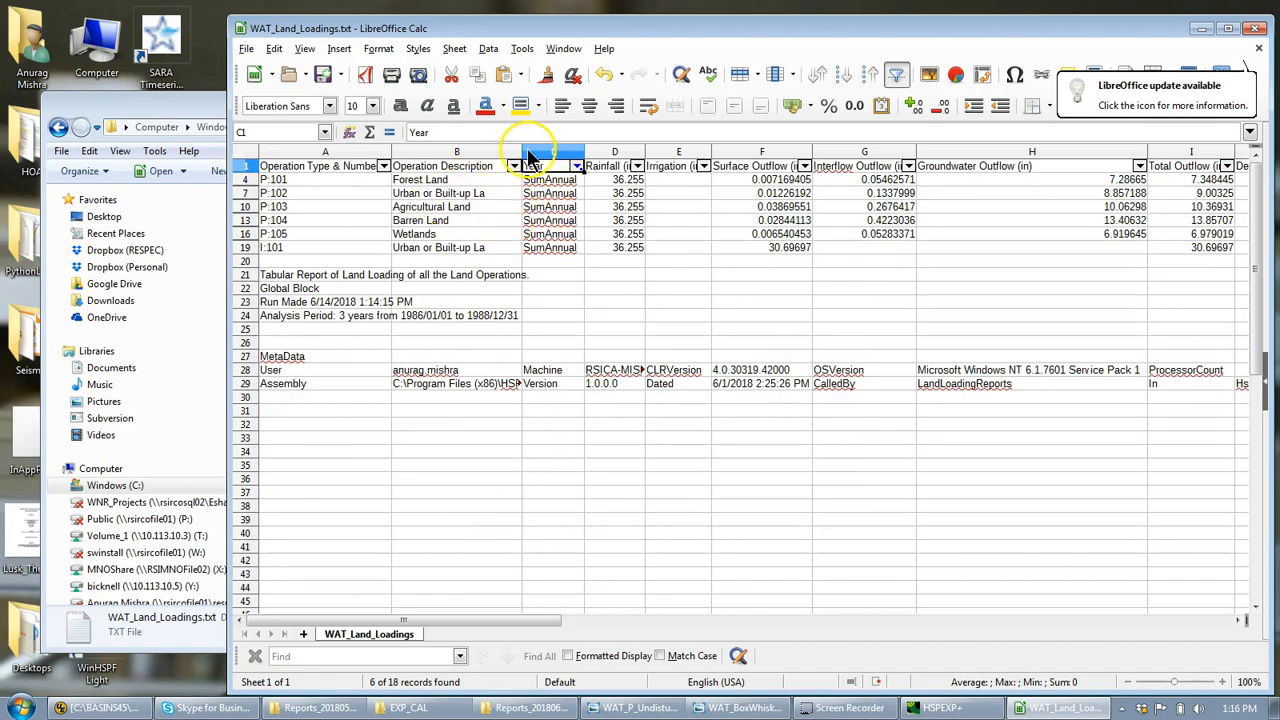
pyautogui.click(434, 344)
pyautogui.click(406, 463)
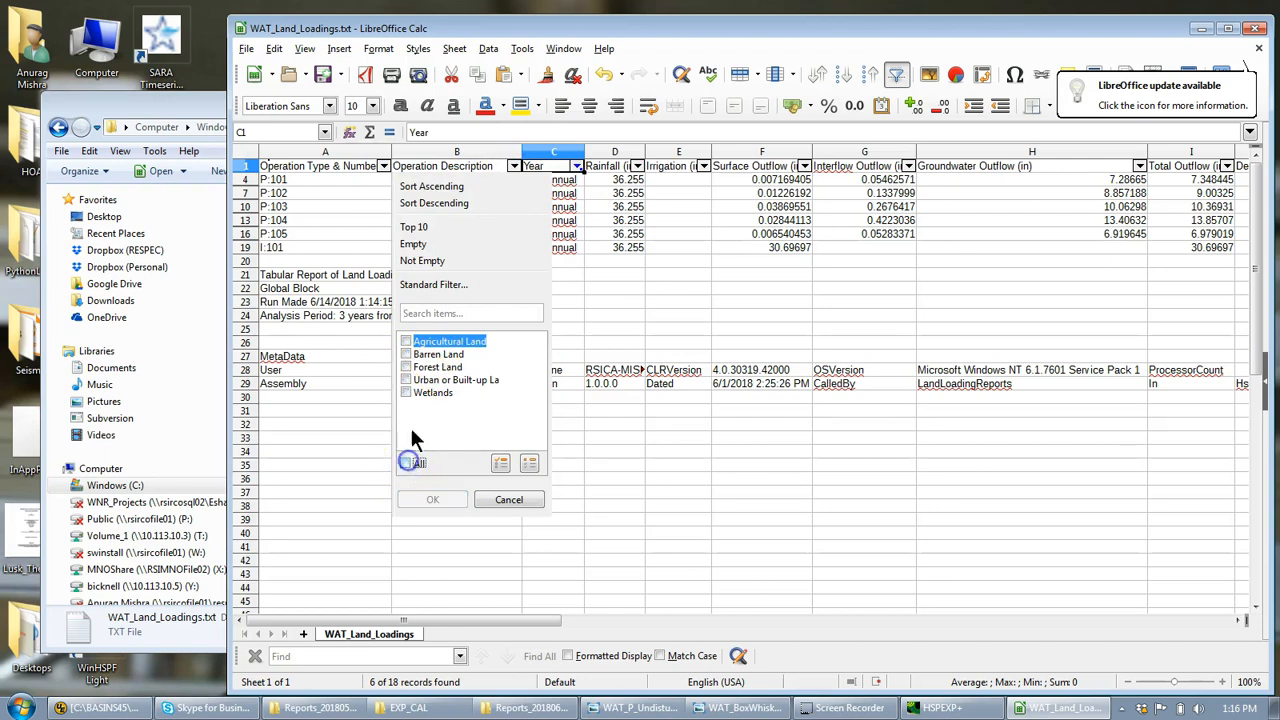
pyautogui.click(418, 370)
pyautogui.click(440, 499)
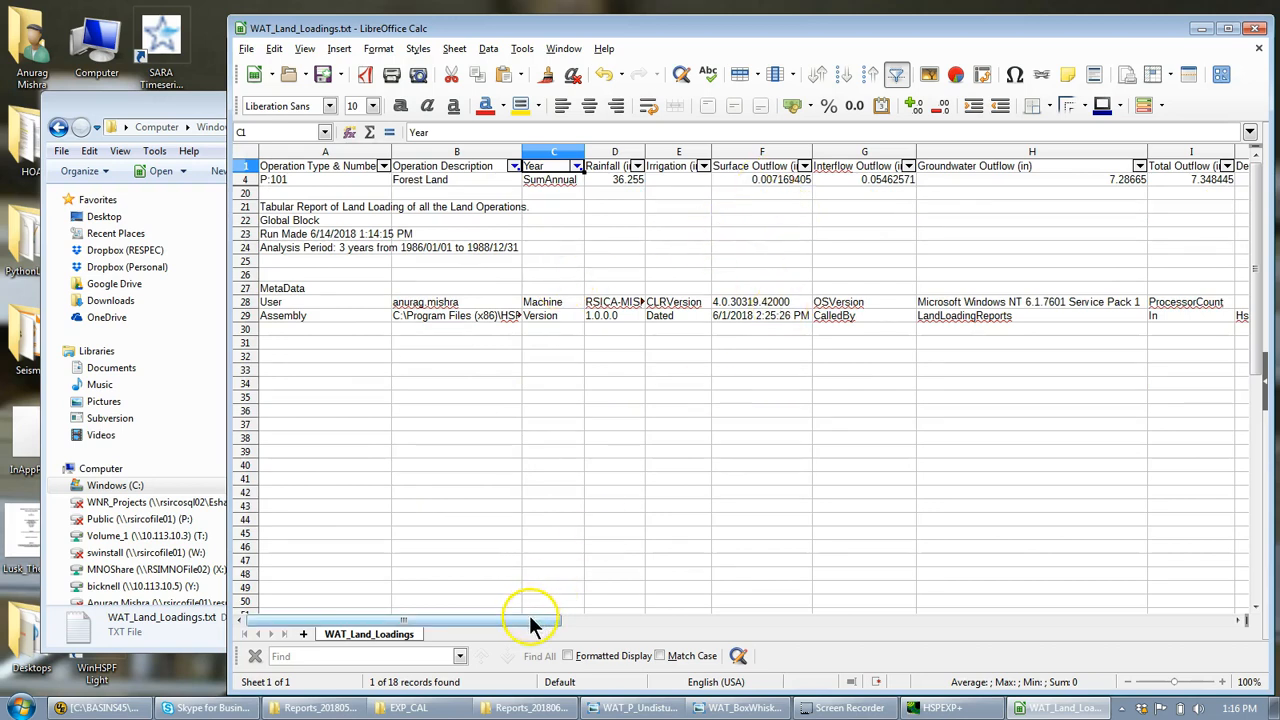
# Step: Examine the Forest Land row's evapotranspiration and storage values through Total Evapotranspiration, and close the spreadsheet without saving
pyautogui.moveTo(530, 620); pyautogui.dragTo(958, 634)
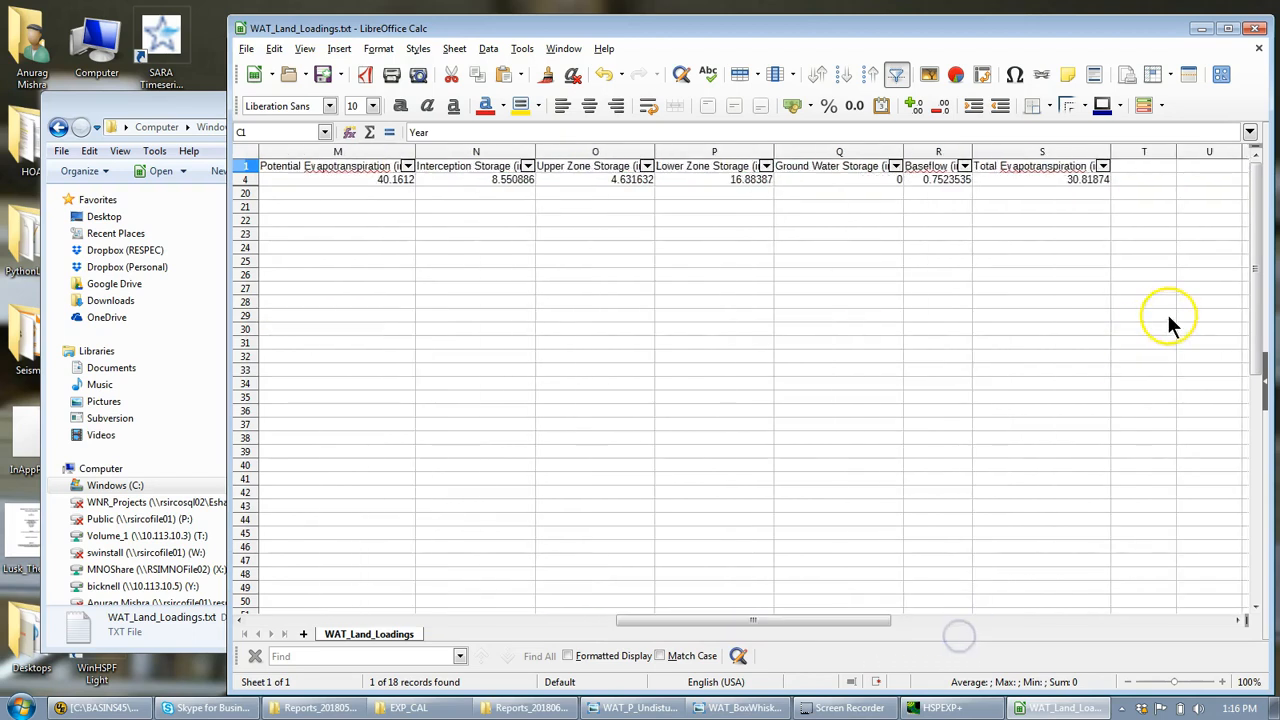
pyautogui.click(1259, 28)
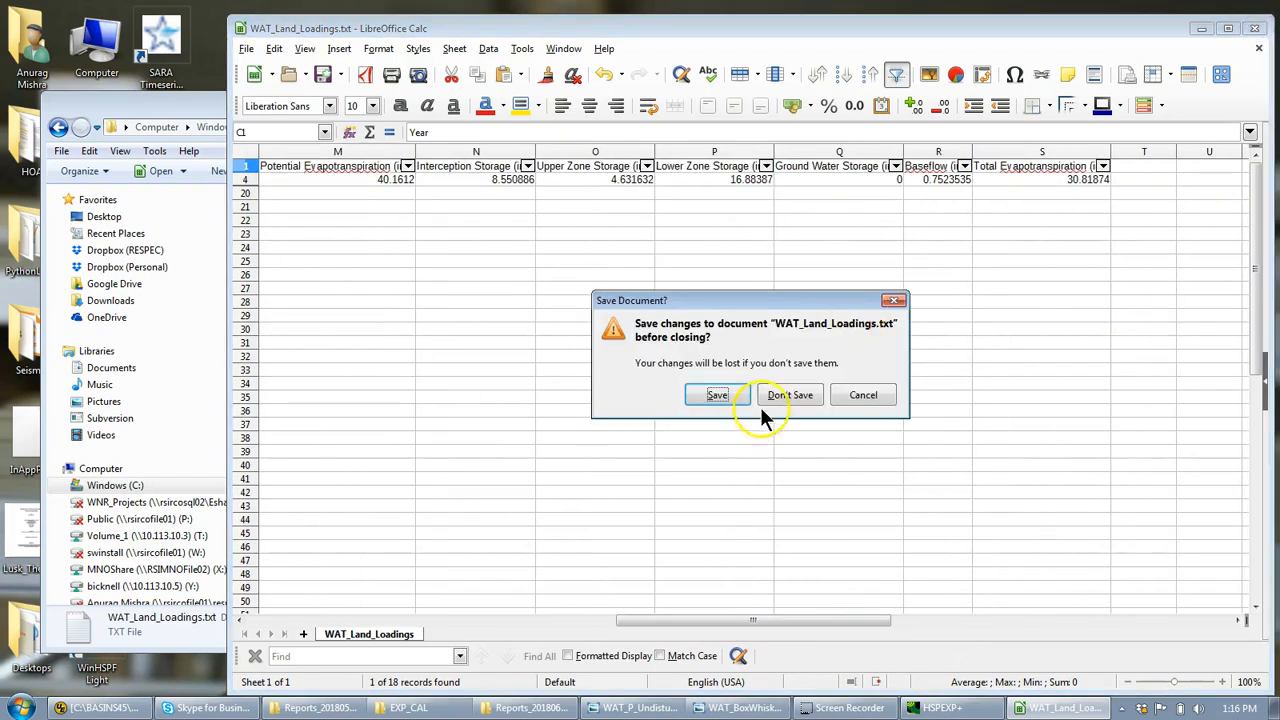
pyautogui.click(789, 396)
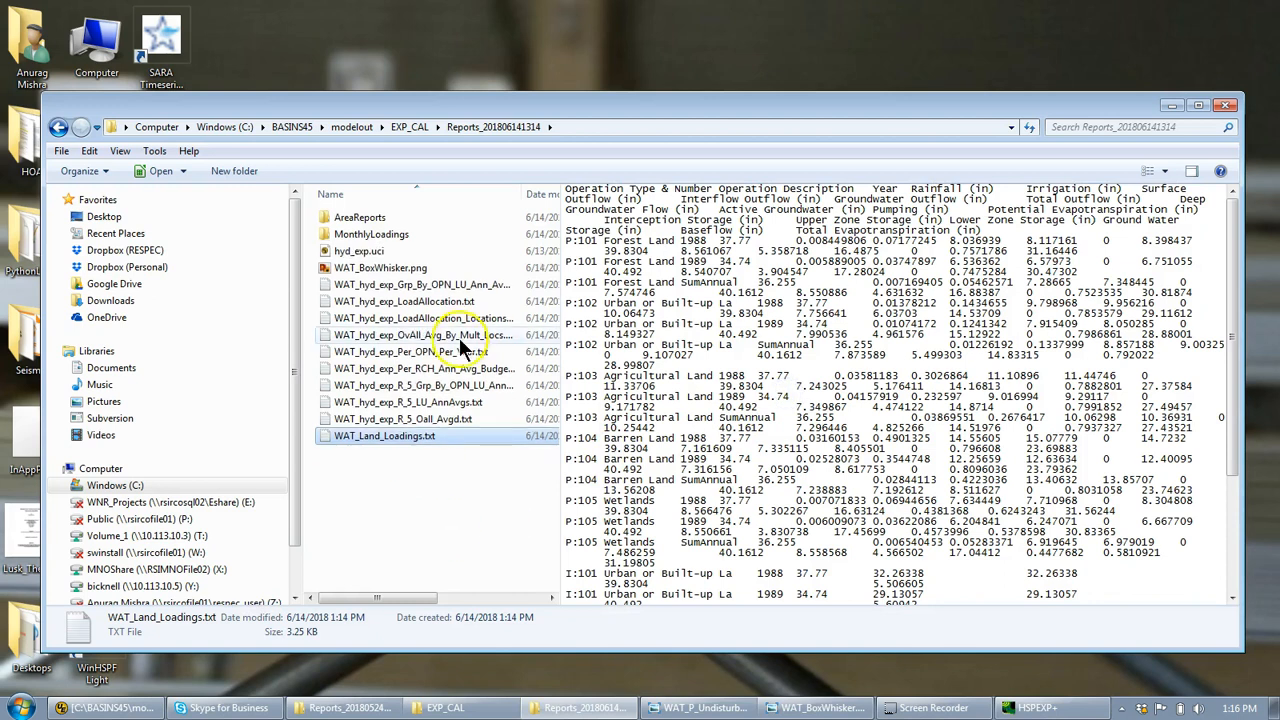
# Step: Preview WAT_BoxWhisker.png, compare it with the FAPH model's box-whisker plot in Windows Photo Viewer, and close that plot
pyautogui.click(414, 269)
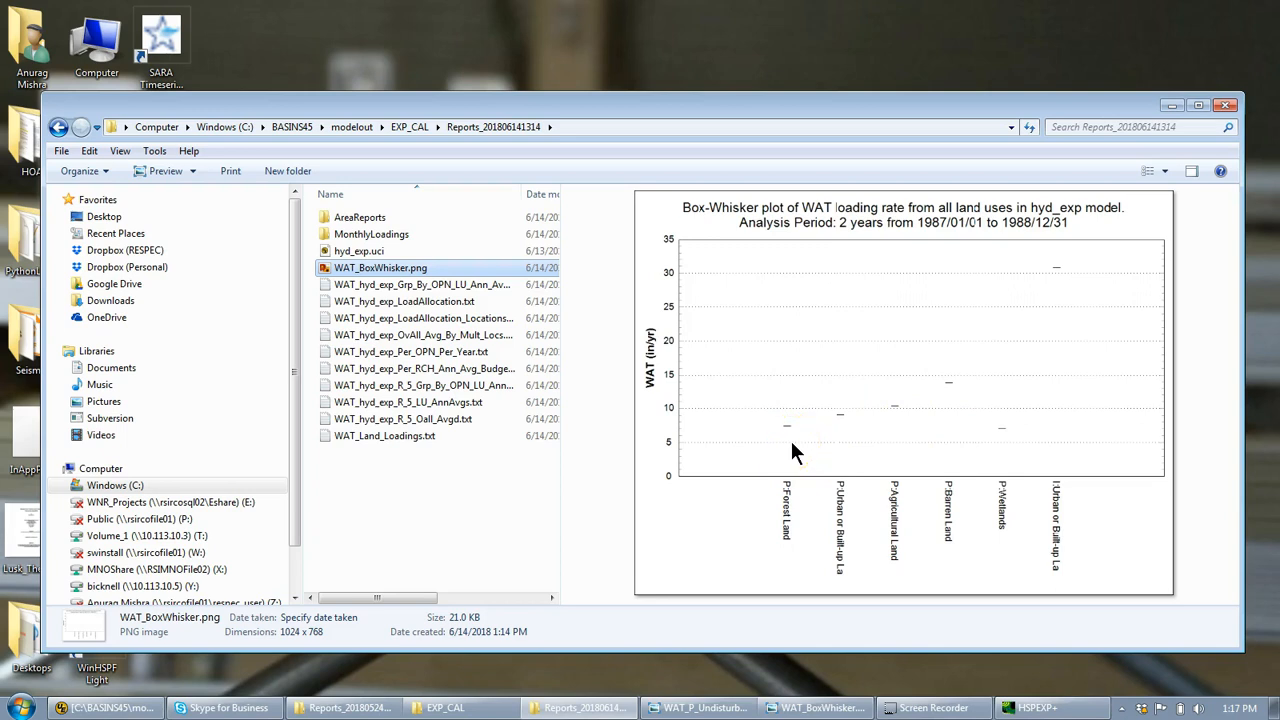
pyautogui.moveTo(815, 707)
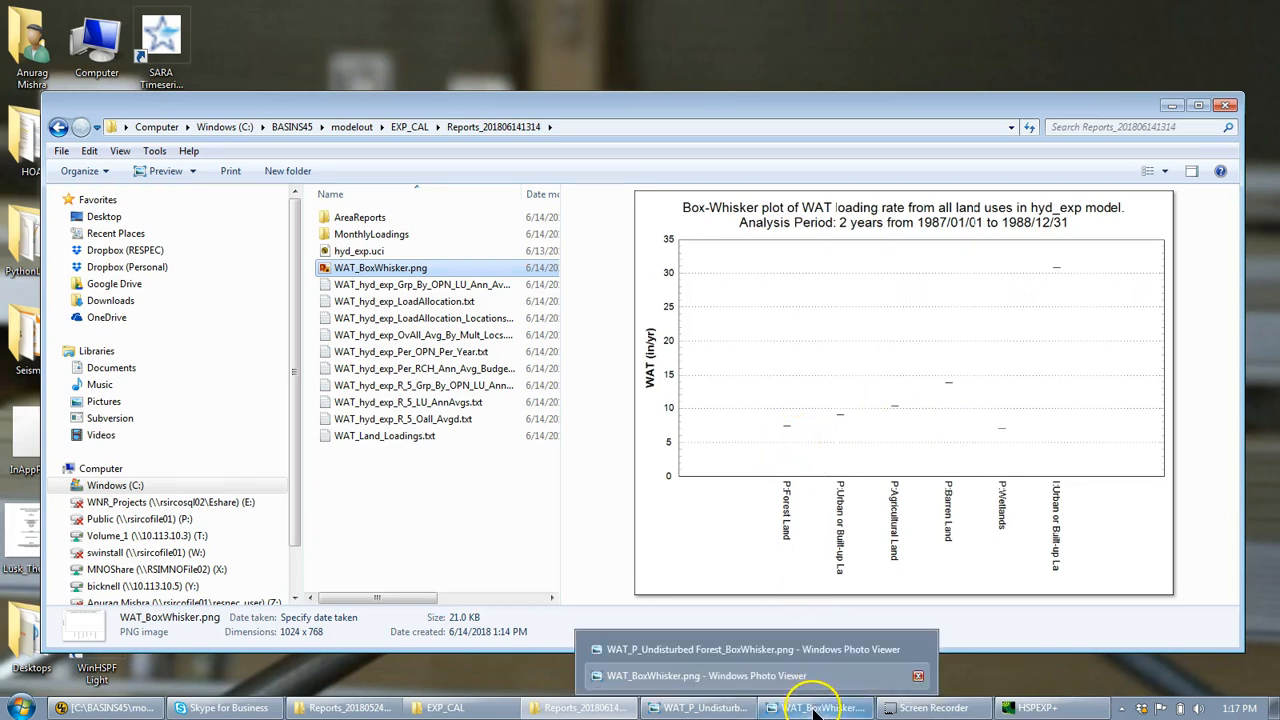
pyautogui.click(812, 676)
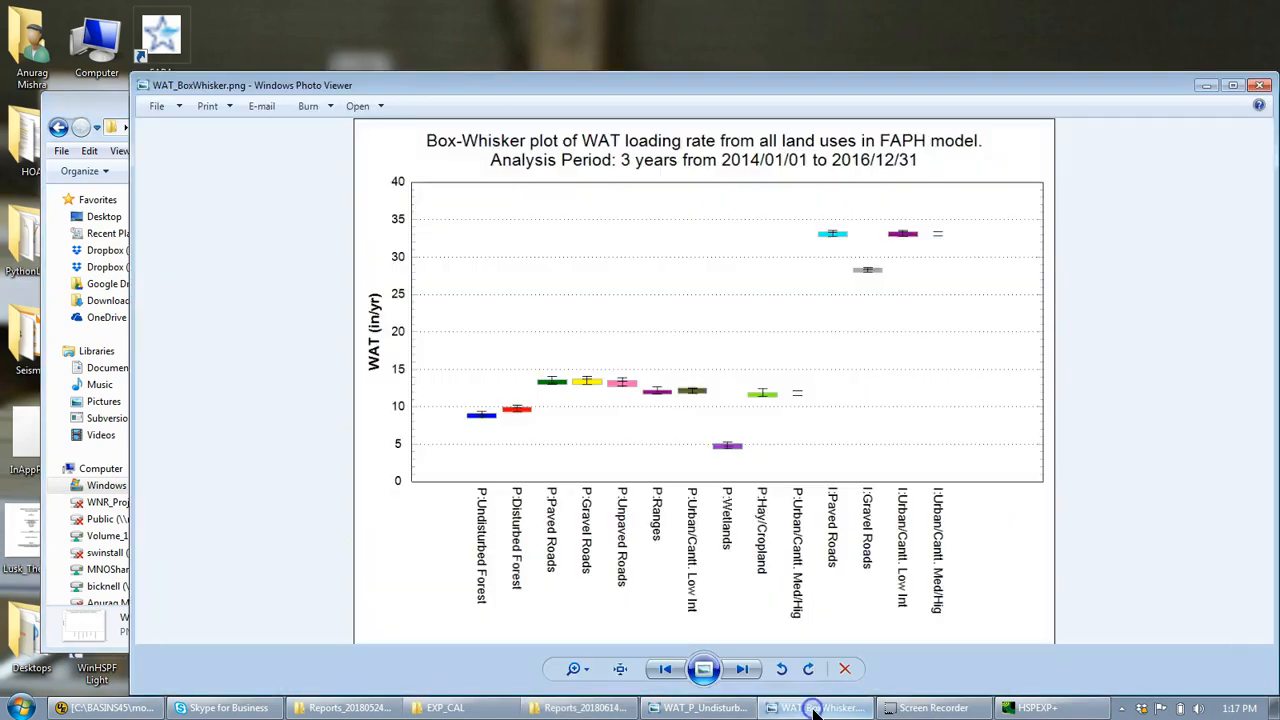
pyautogui.click(475, 422)
pyautogui.click(1262, 88)
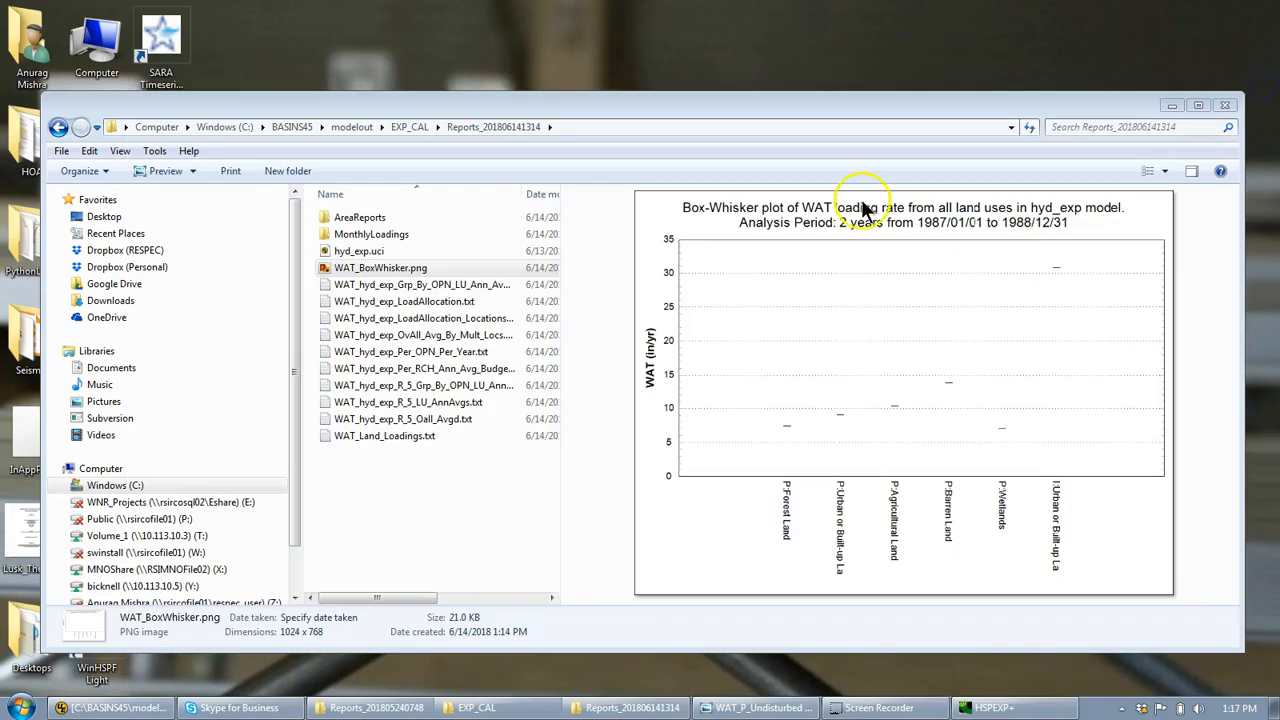
# Step: Preview WAT_P_Forest Land_BoxWhisker.png in the MonthlyLoadings folder, compare it with the already open Undisturbed Forest plot, and close that plot
pyautogui.doubleClick(379, 236)
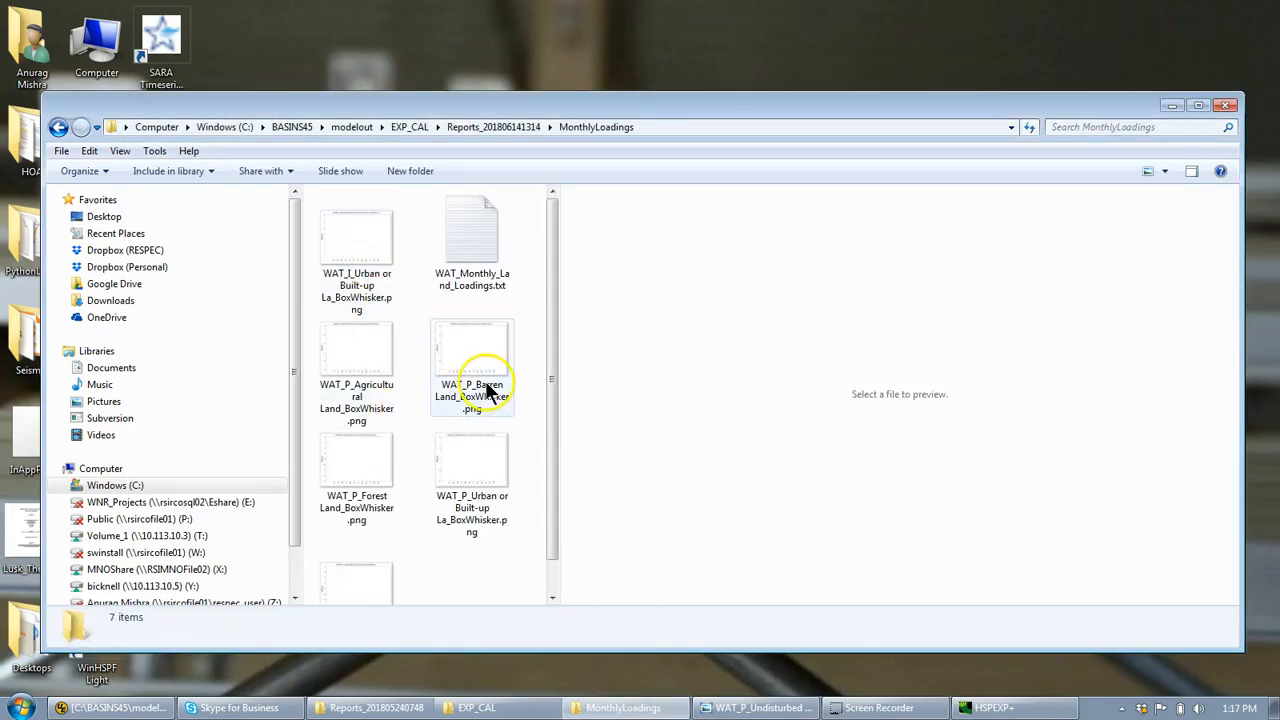
pyautogui.click(355, 470)
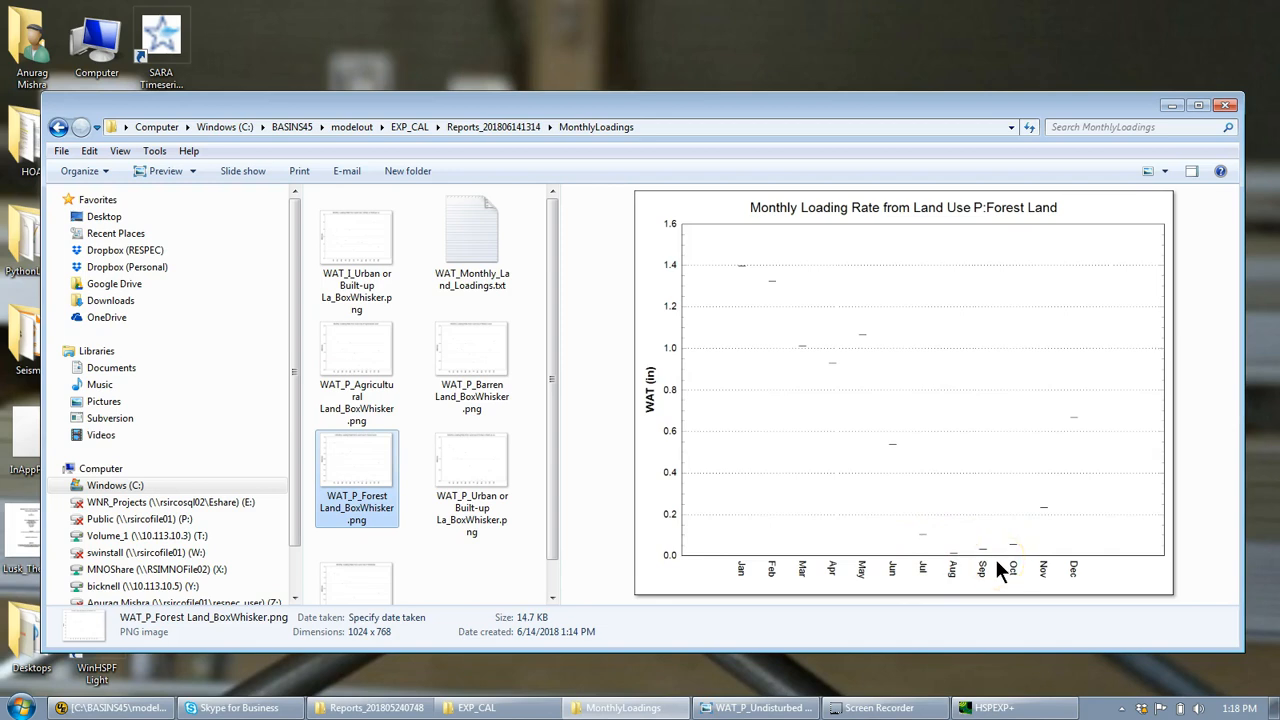
pyautogui.click(758, 702)
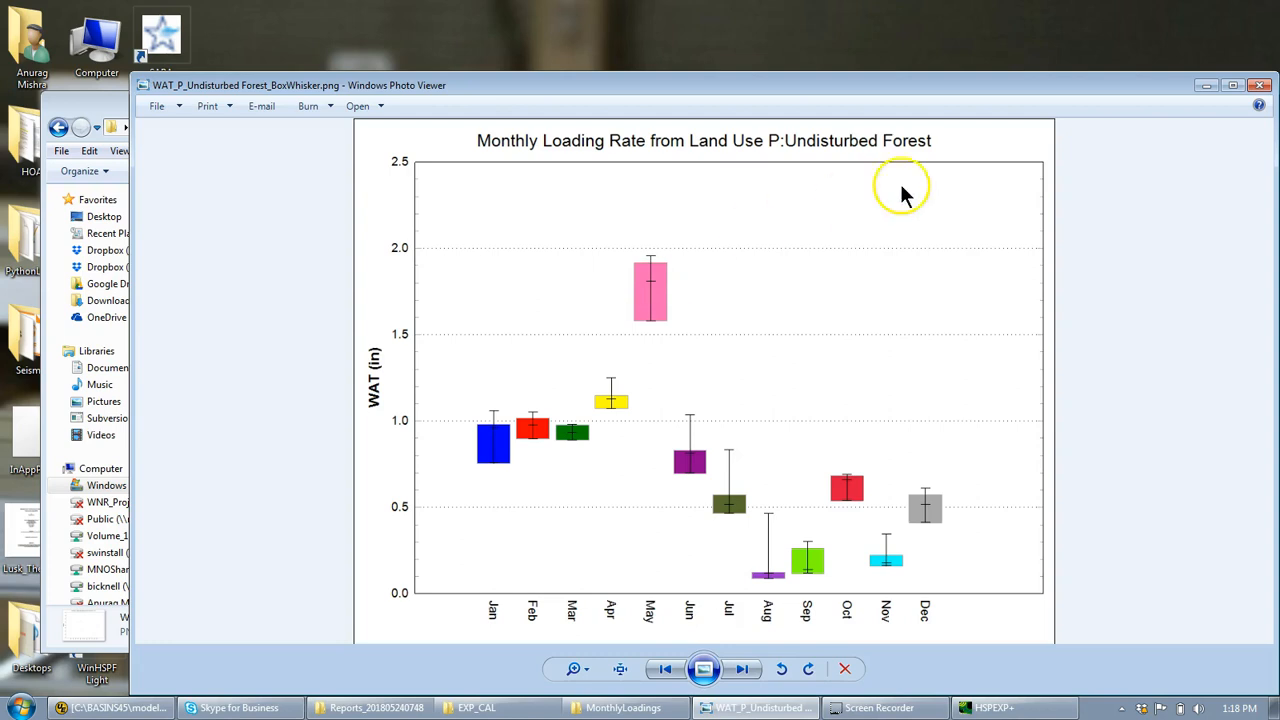
pyautogui.click(1258, 88)
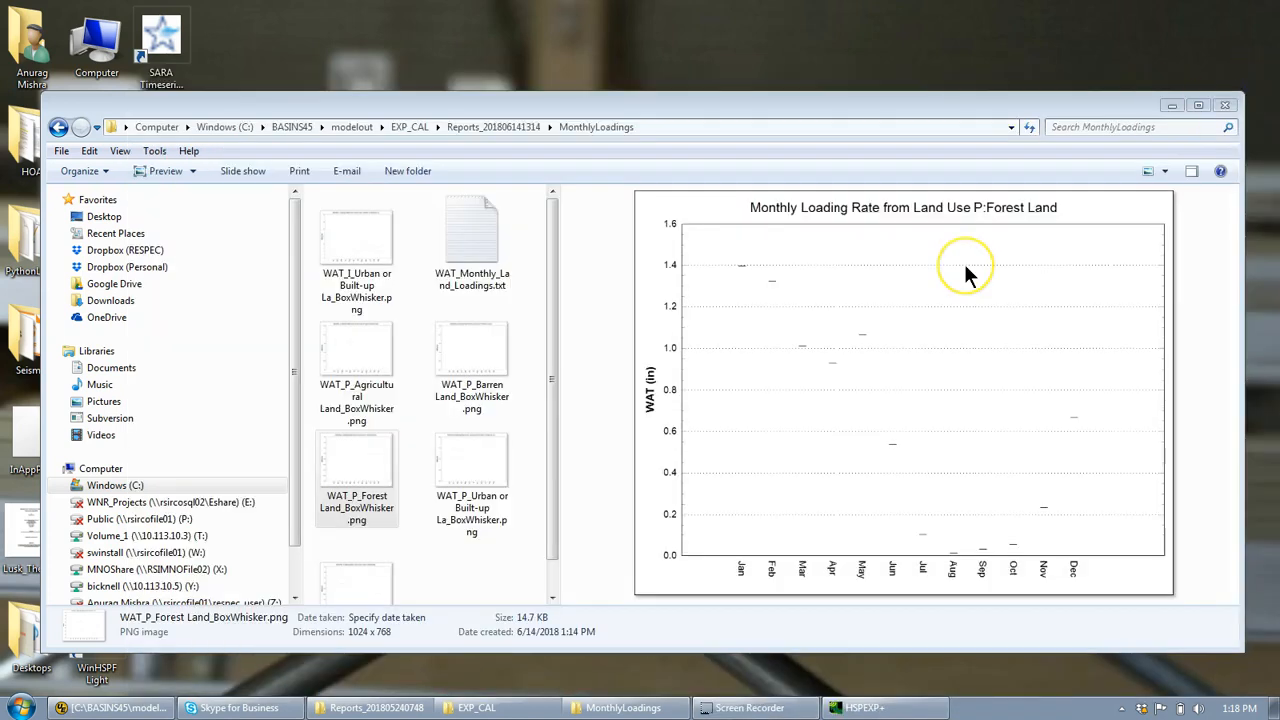
pyautogui.click(860, 708)
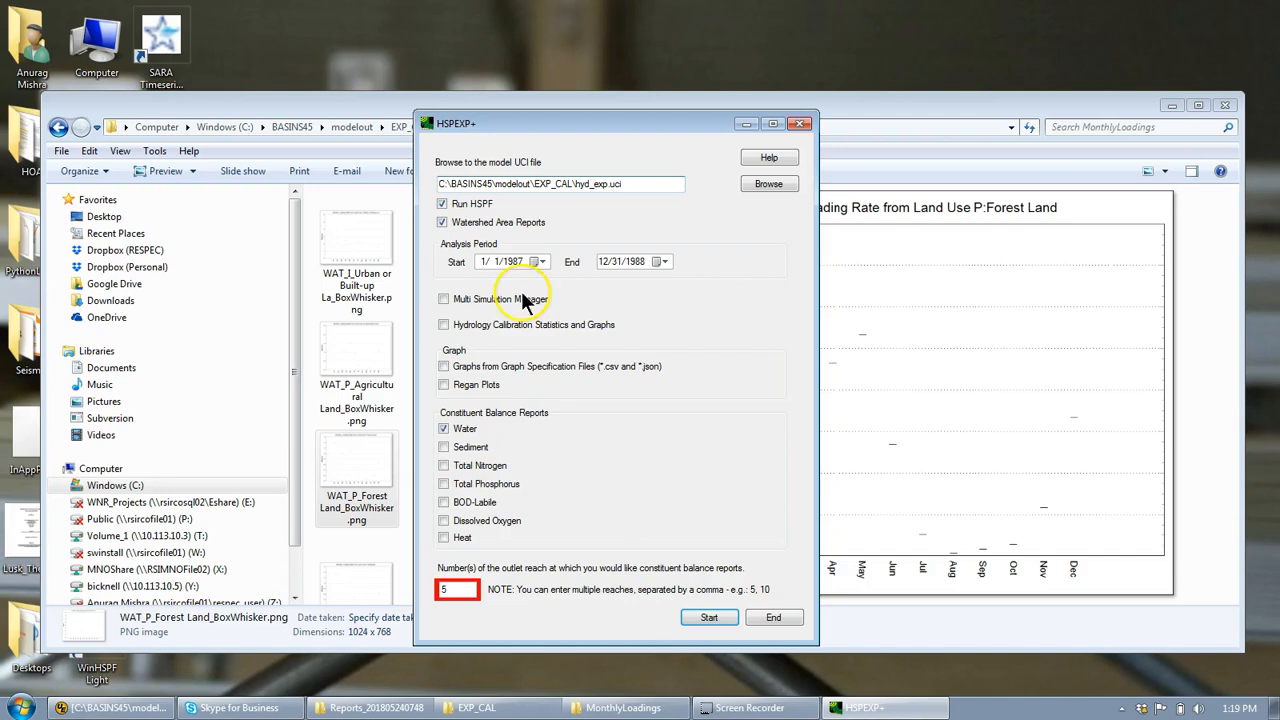
pyautogui.click(390, 112)
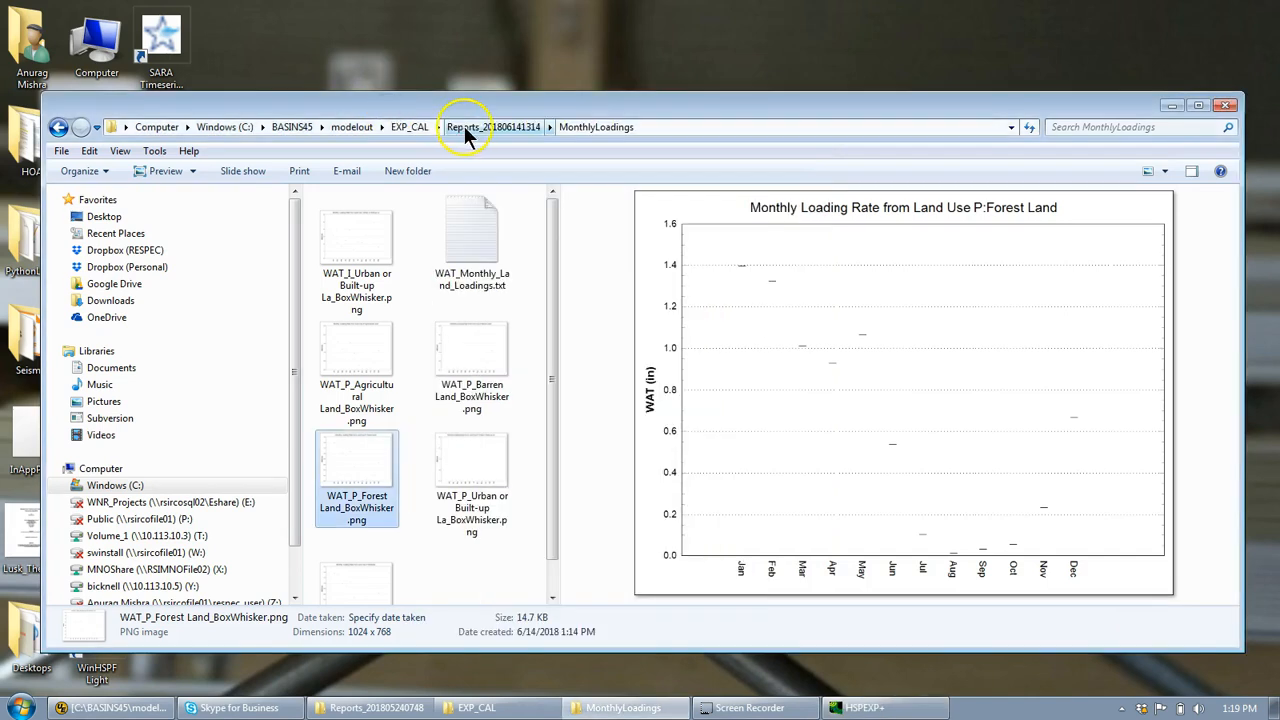
pyautogui.click(463, 125)
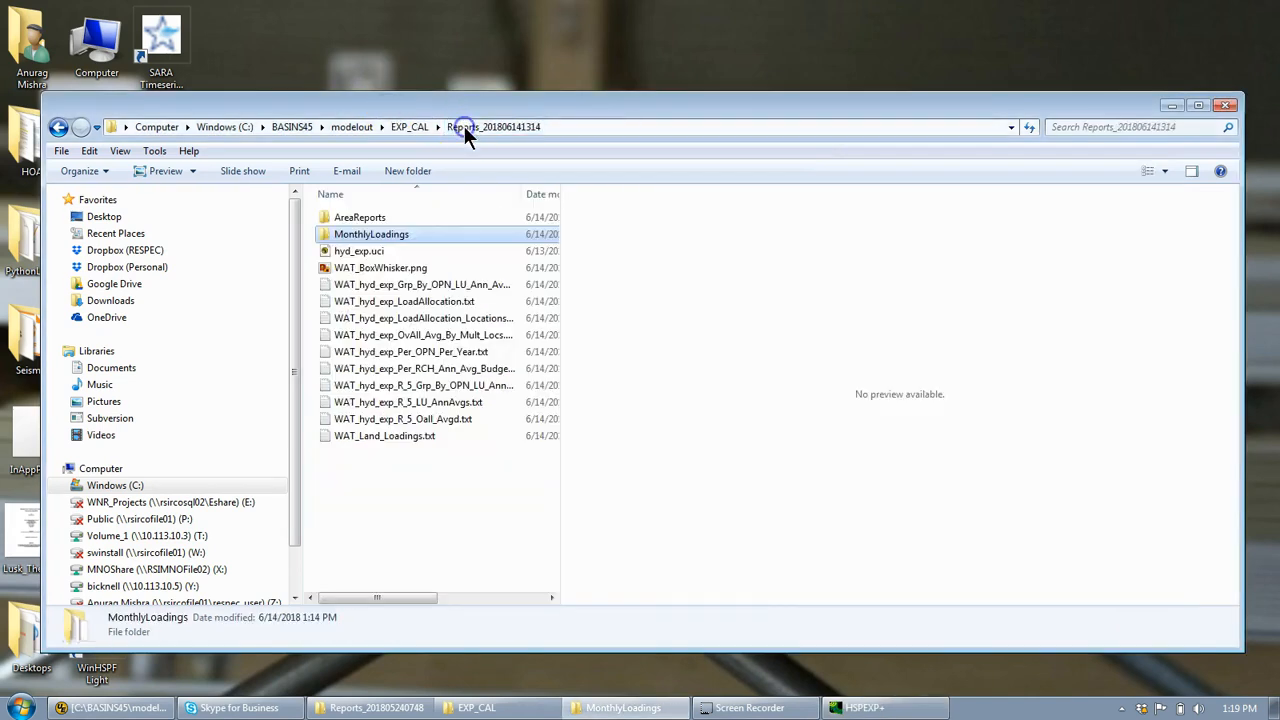
# Step: Preview the annual average water balances in WAT_hyd_exp_Grp_By_OPN_LU_Ann_Avg.txt and select WAT_Land_Loadings.txt
pyautogui.click(478, 286)
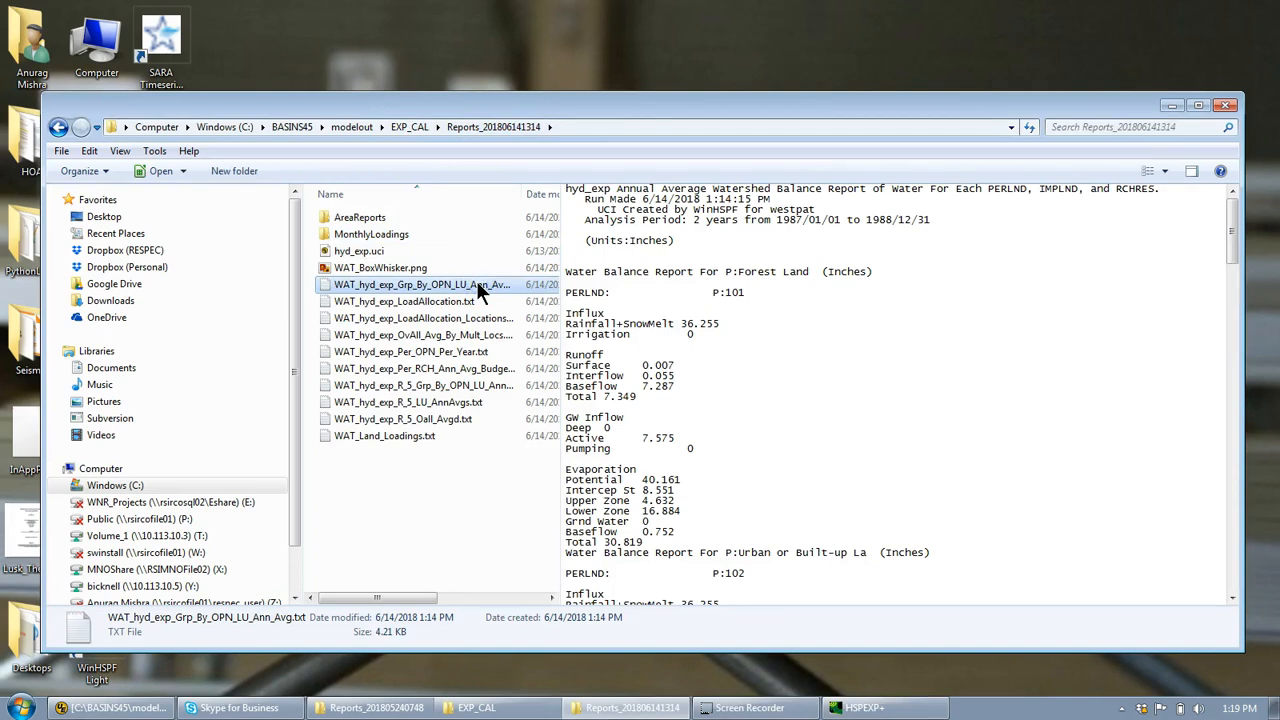
pyautogui.click(469, 298)
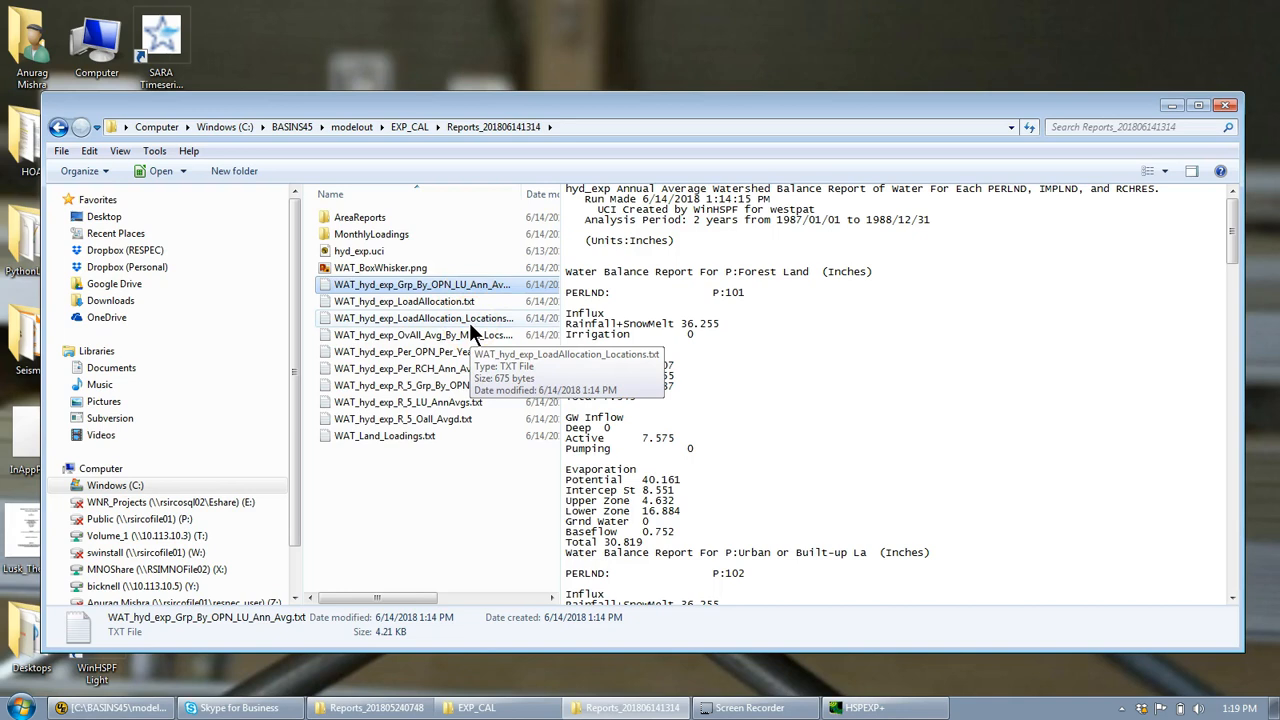
pyautogui.click(467, 440)
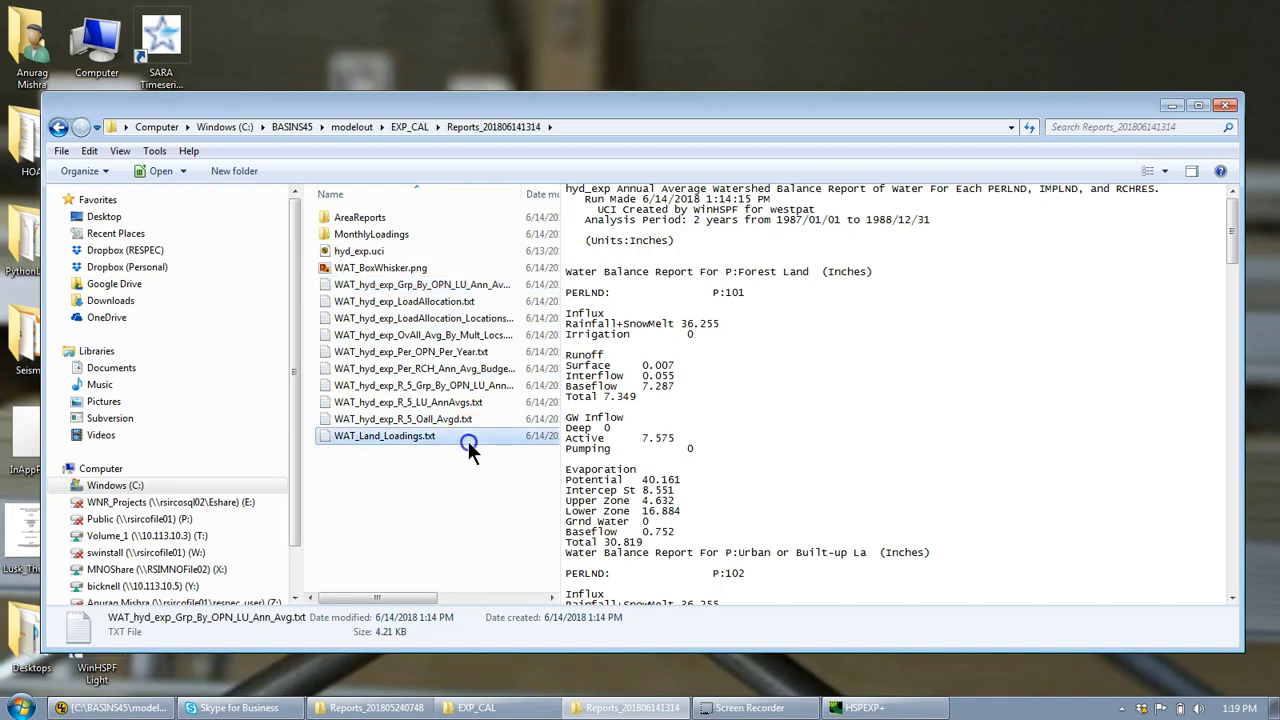